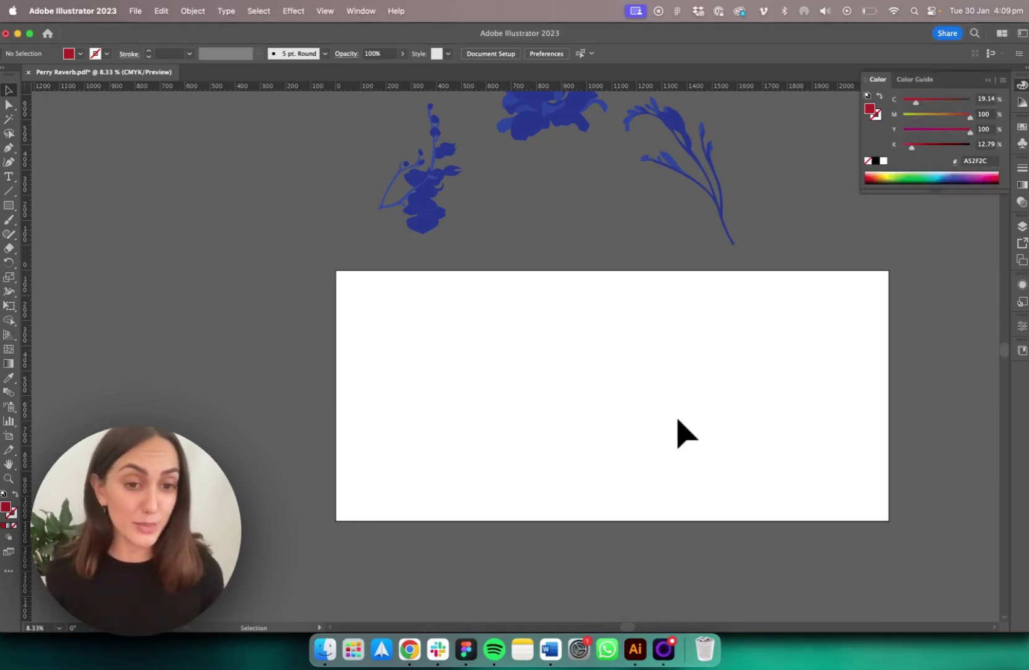
- Resize the artboard to 1000 mm wide by 1000 mm high
scroll(687, 433, down, 3)
scroll(687, 433, right, 2)
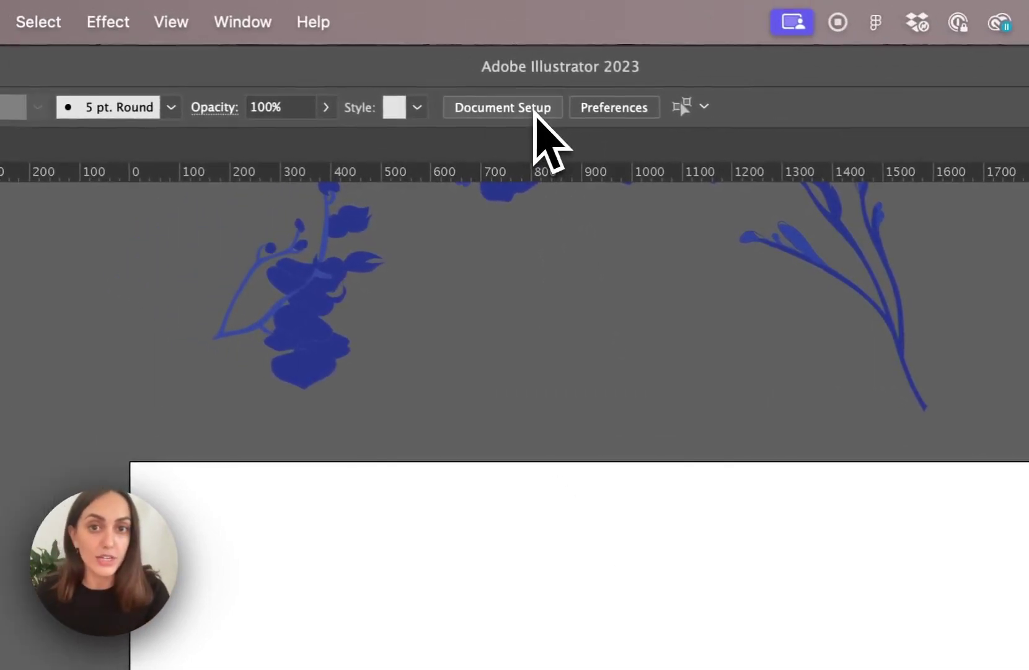
click(414, 58)
click(697, 412)
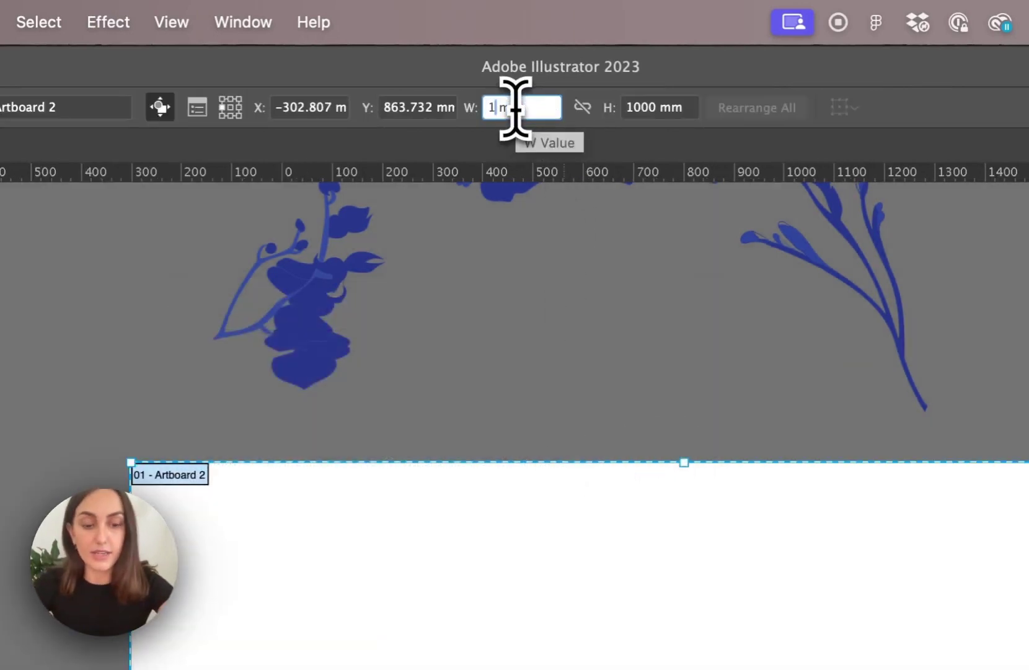
key(Tab)
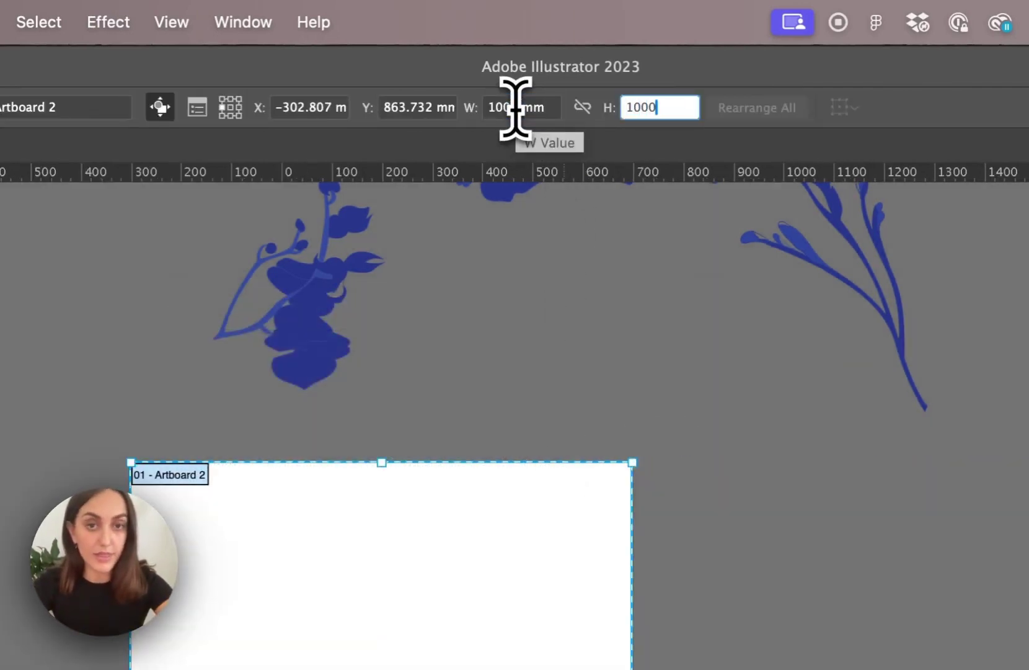
click(6, 185)
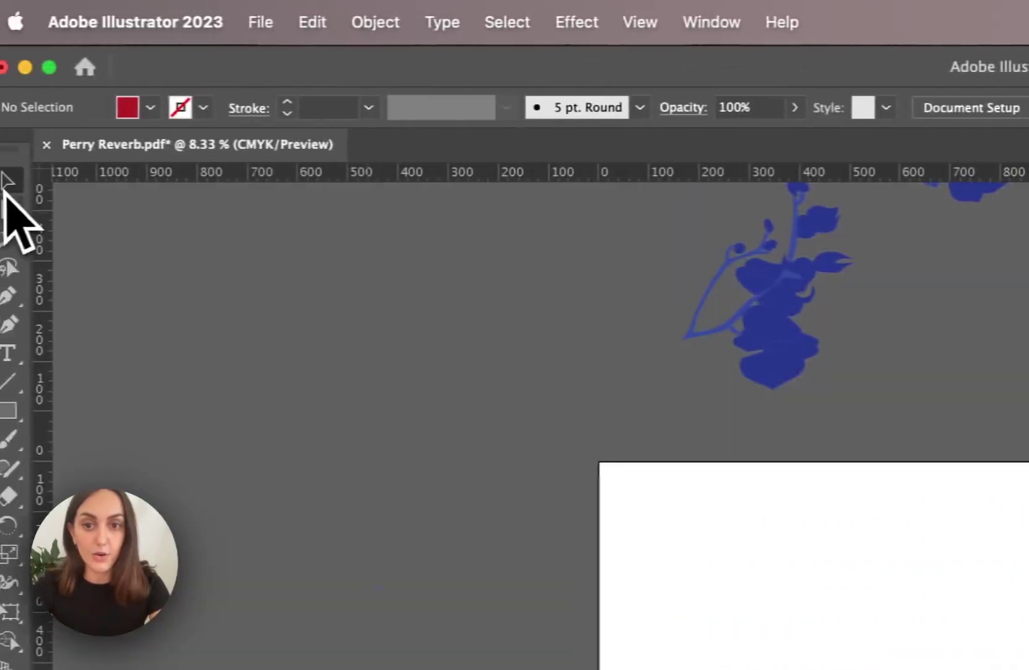
- Move the three blue flower motifs from above the artboard onto it, with the large bloom at its upper right
scroll(639, 304, up, 5)
drag(860, 150, 836, 319)
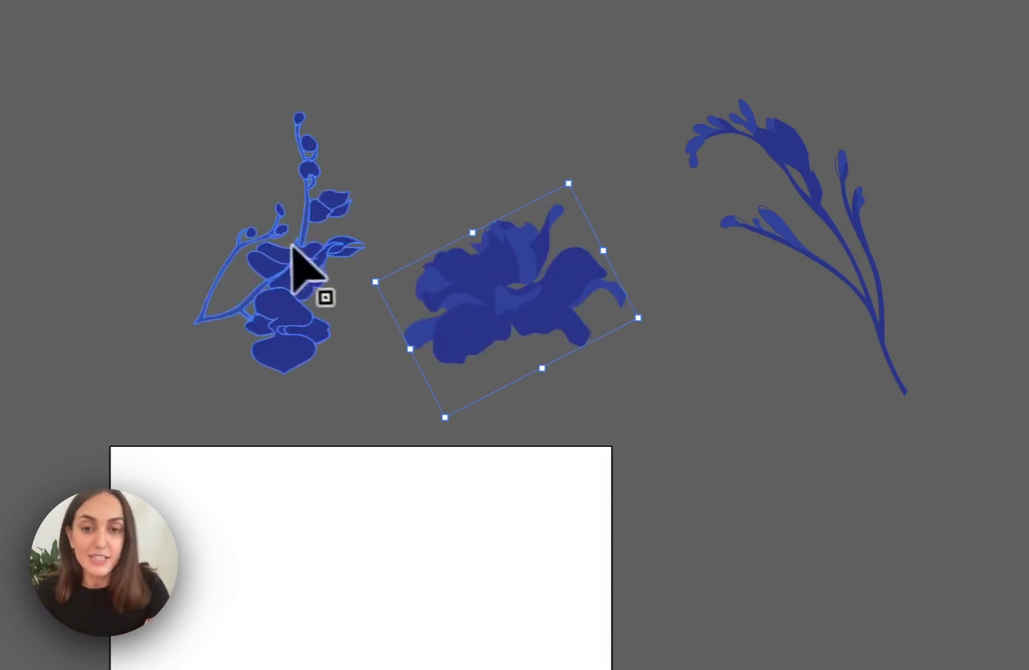
drag(278, 230, 271, 298)
scroll(271, 299, down, 5)
drag(325, 101, 287, 593)
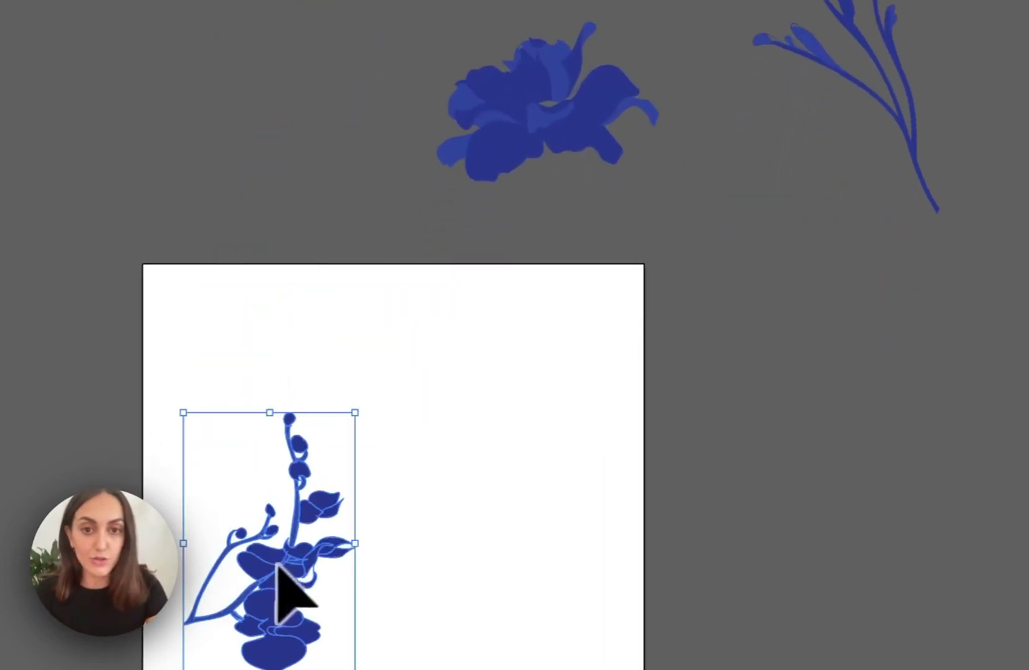
drag(535, 149, 459, 398)
drag(693, 54, 324, 591)
click(83, 408)
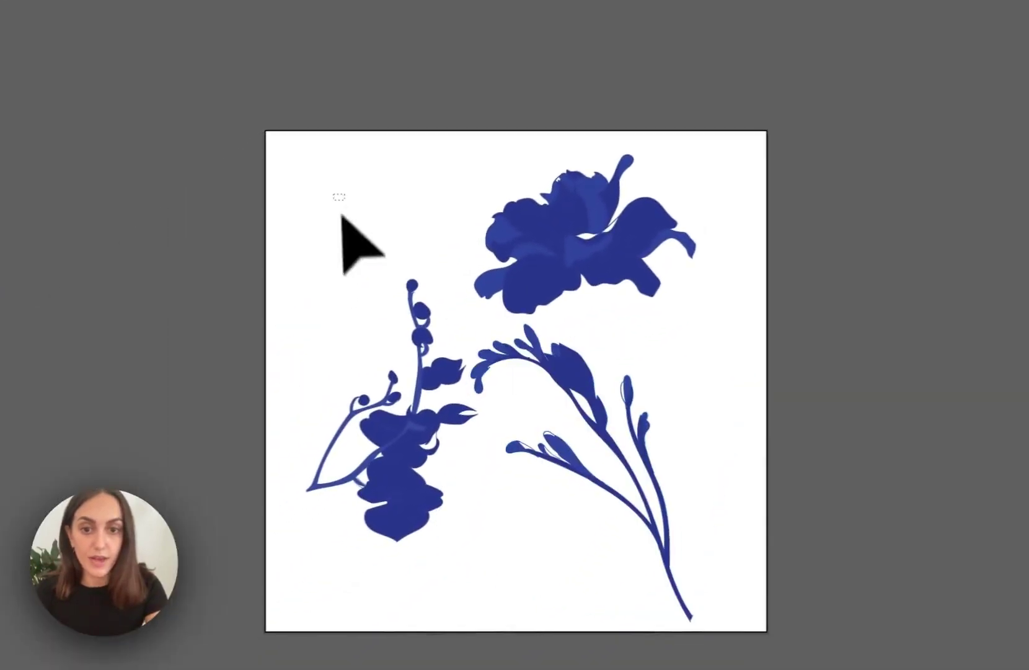
- Select all three flower motifs on the artboard and make a new pattern from them
drag(342, 216, 659, 499)
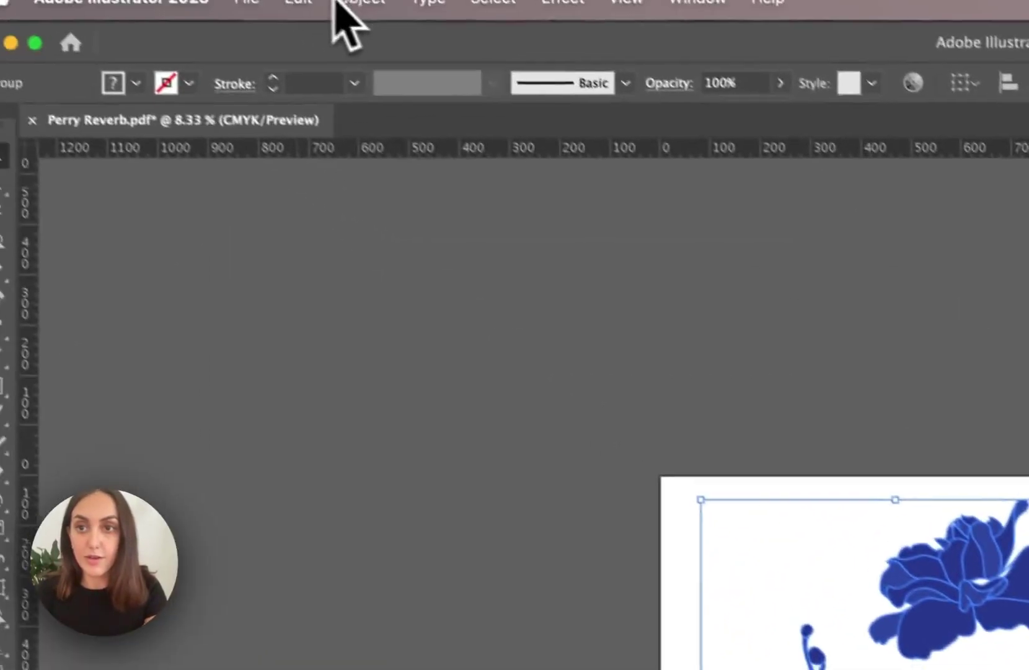
click(348, 4)
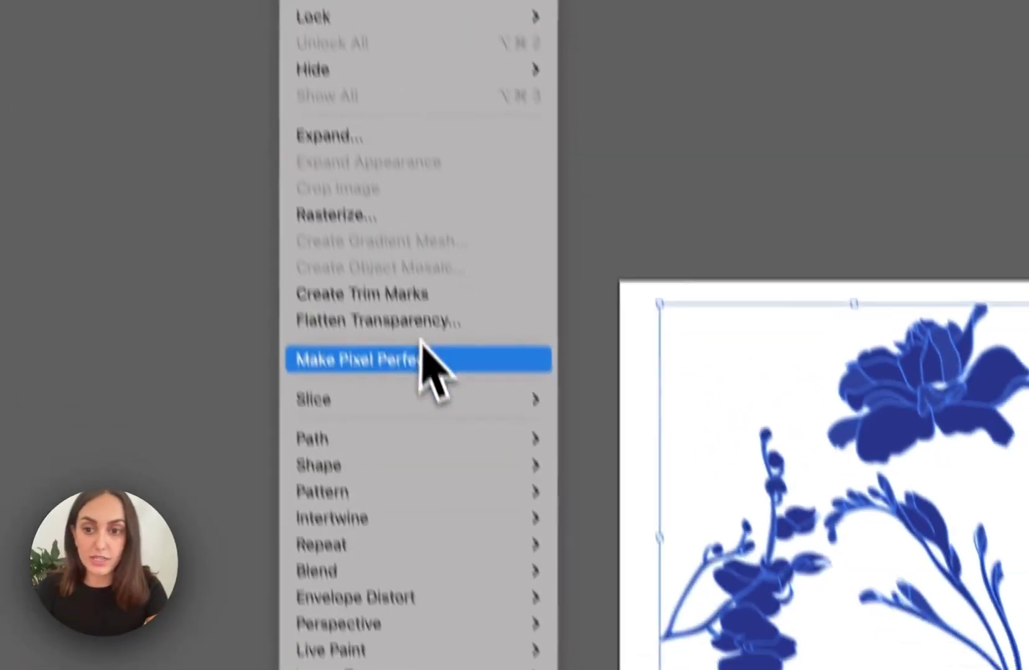
mouse_move(379, 415)
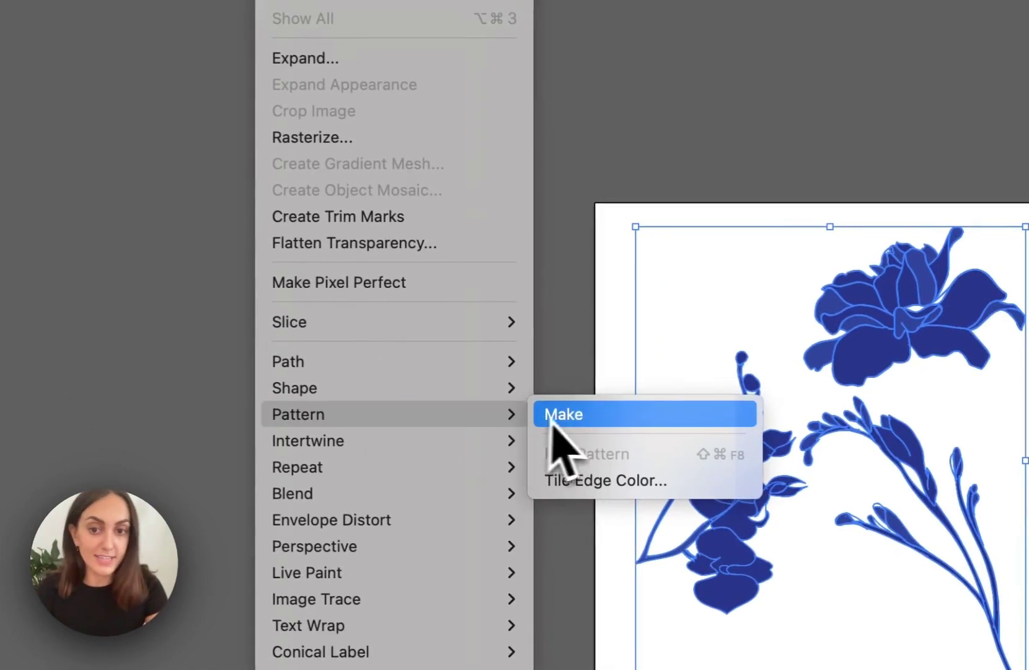
click(575, 417)
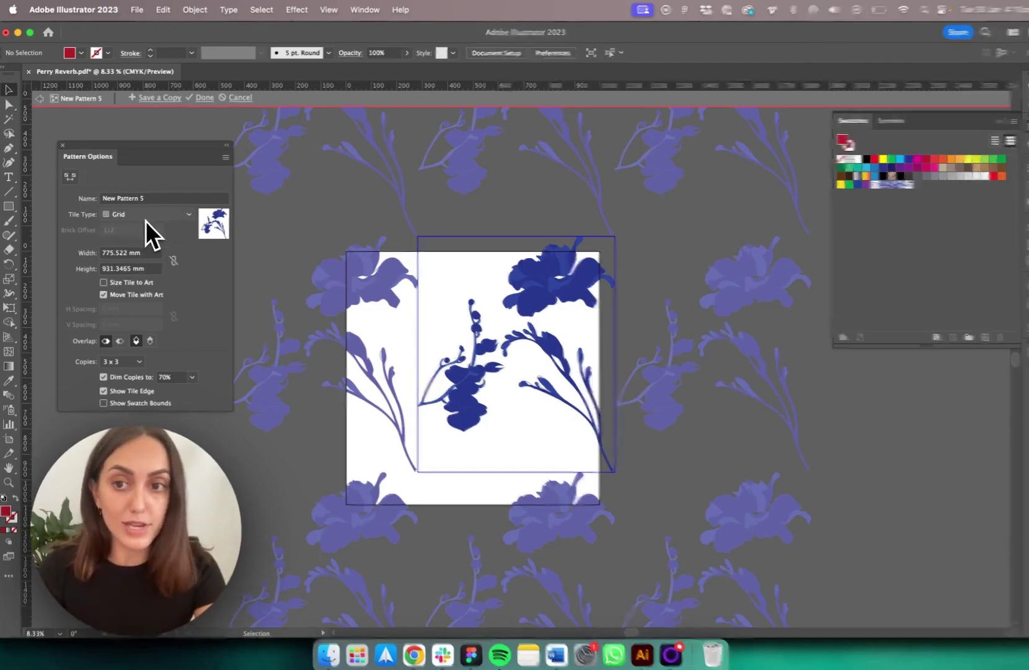
- Try the Brick by Row, Brick by Column and Hex by Column tile types, and return the pattern to Grid
click(146, 221)
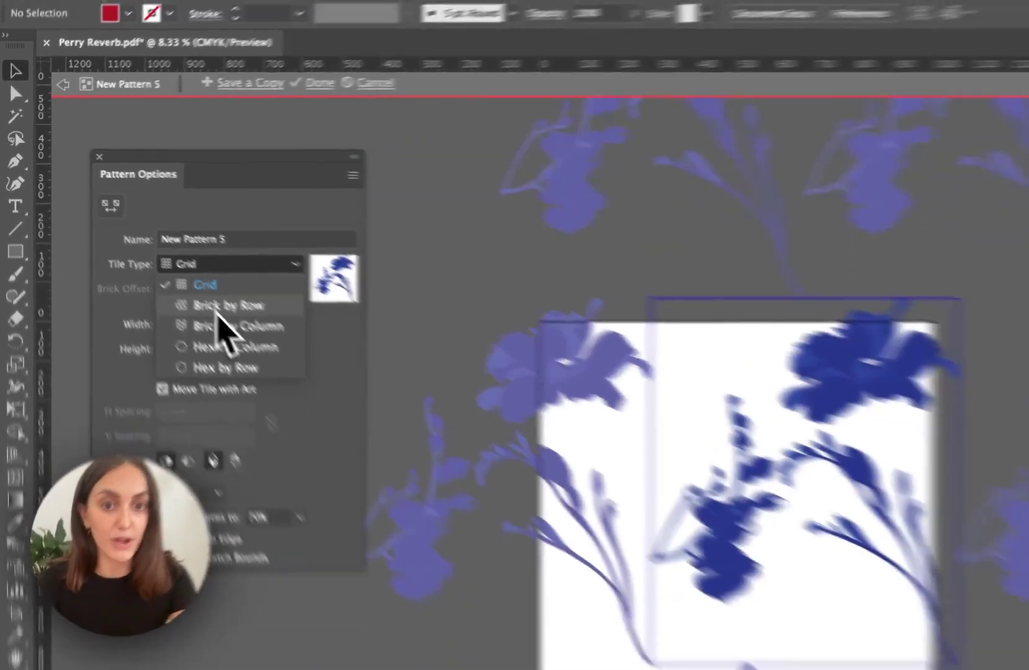
click(277, 362)
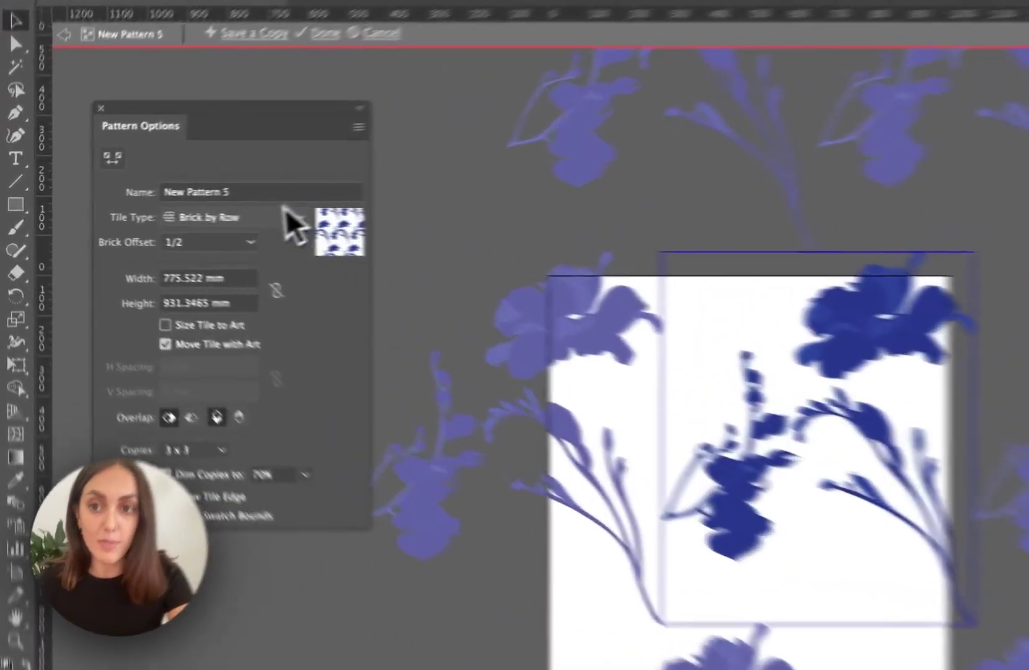
click(183, 213)
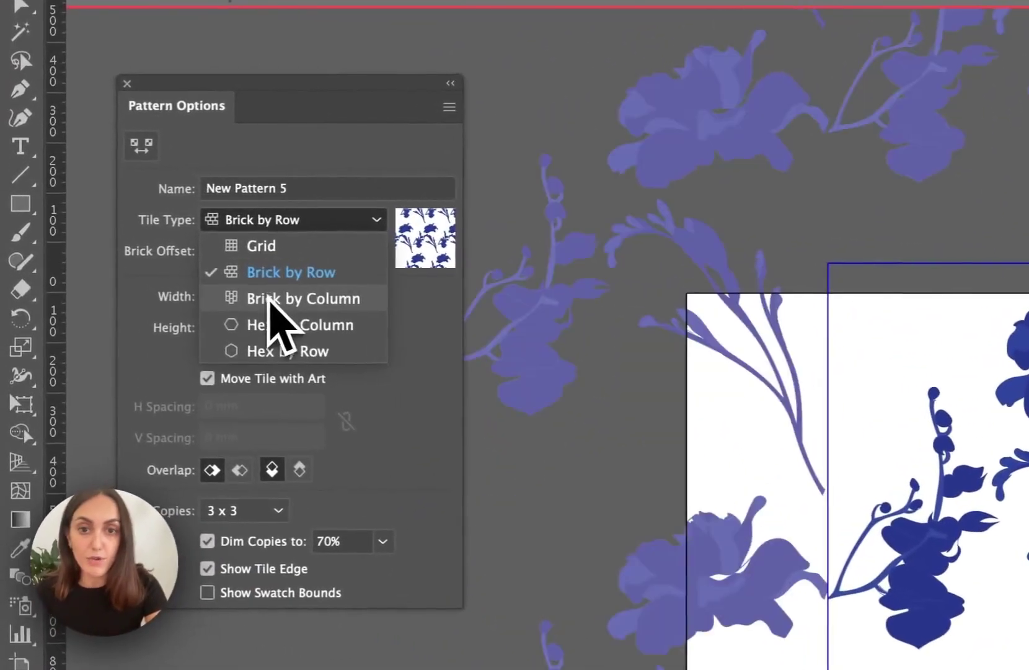
click(269, 297)
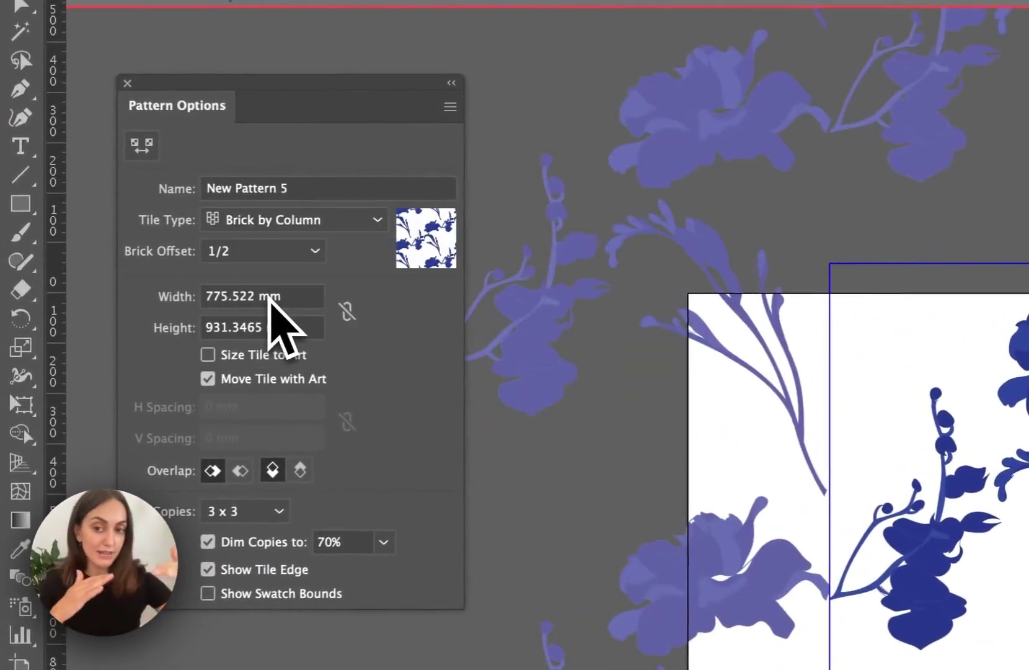
click(260, 220)
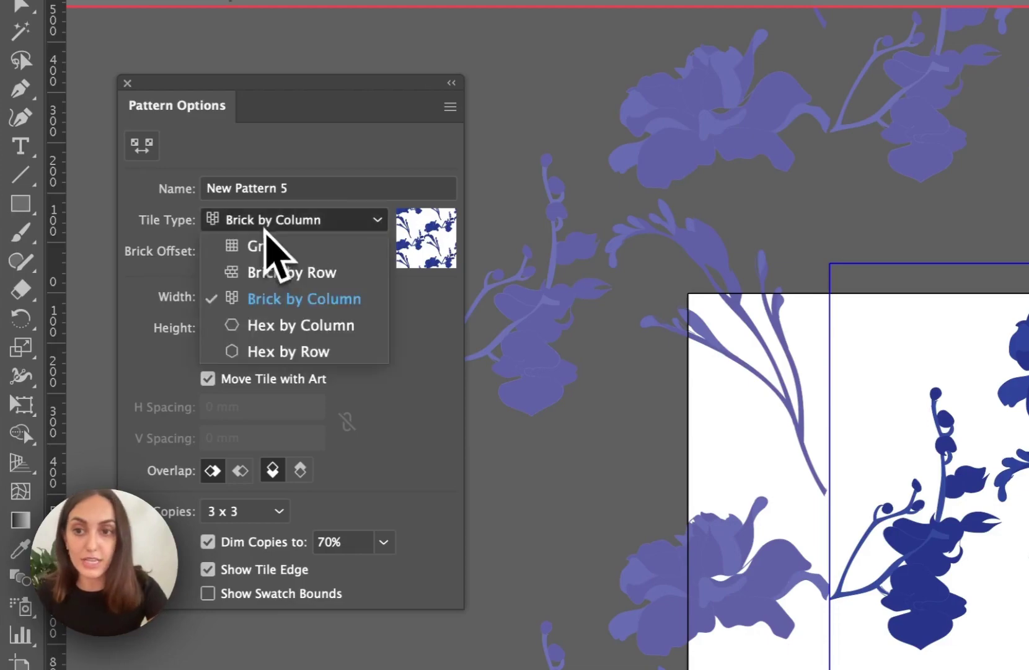
click(273, 324)
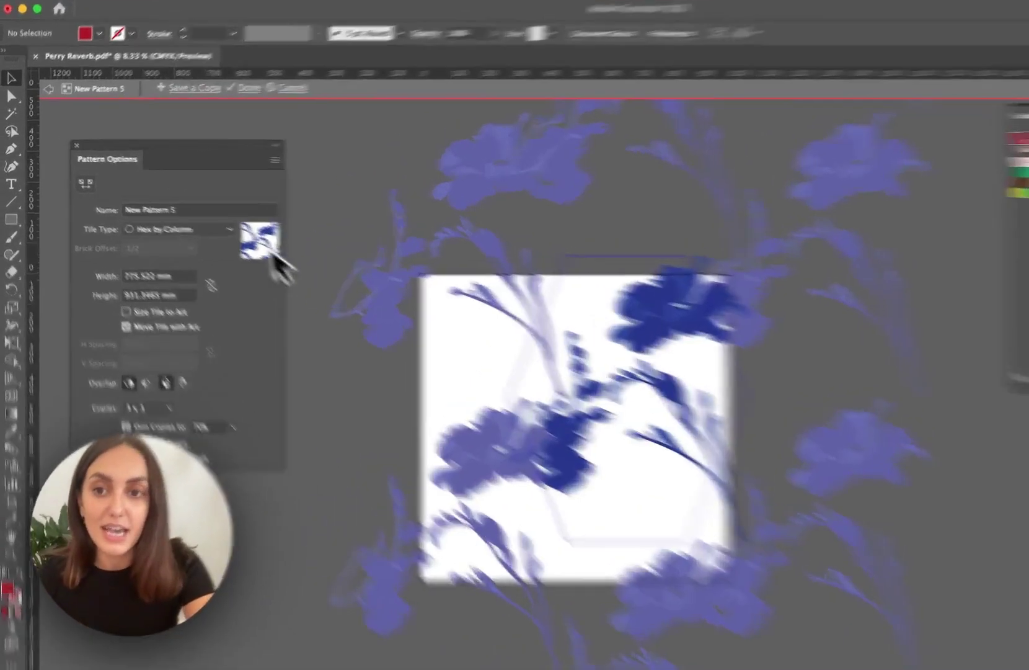
click(164, 214)
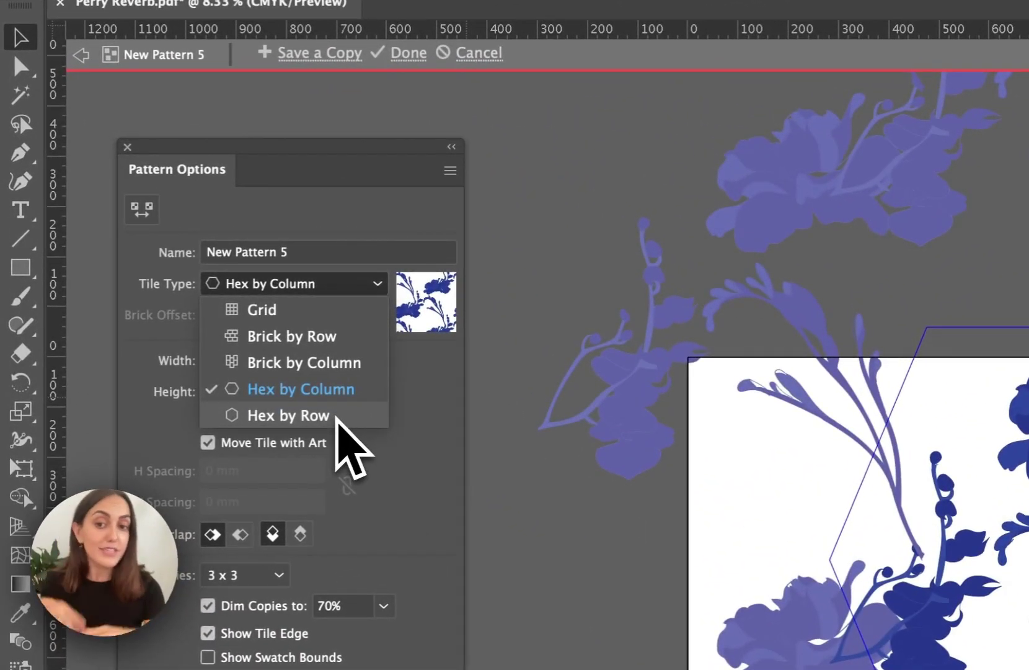
click(310, 312)
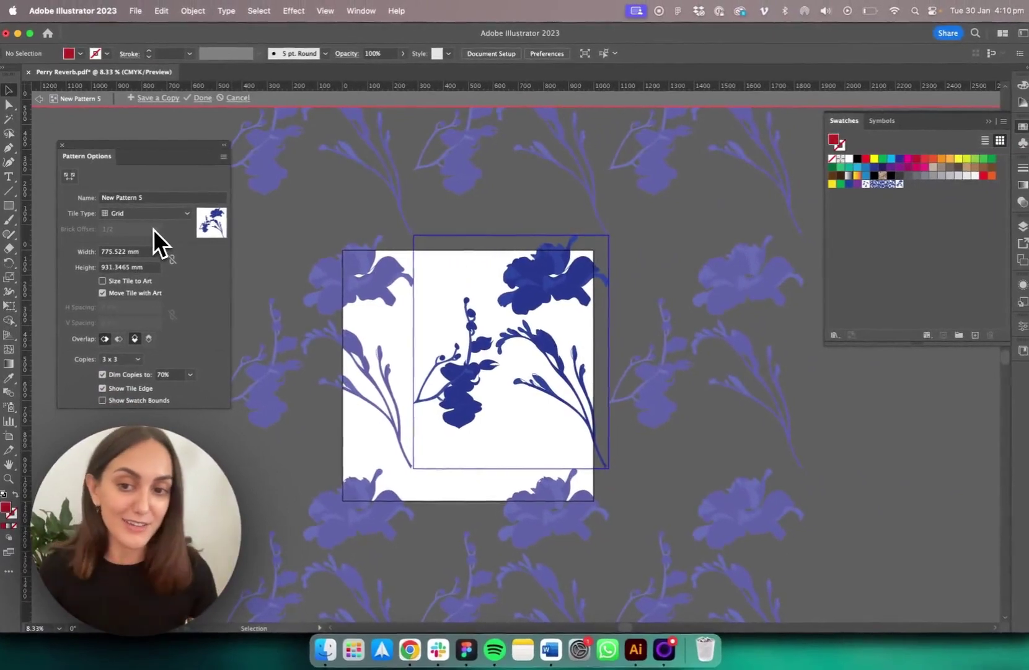
- Set the pattern tile's width and height to 1000 mm
click(119, 253)
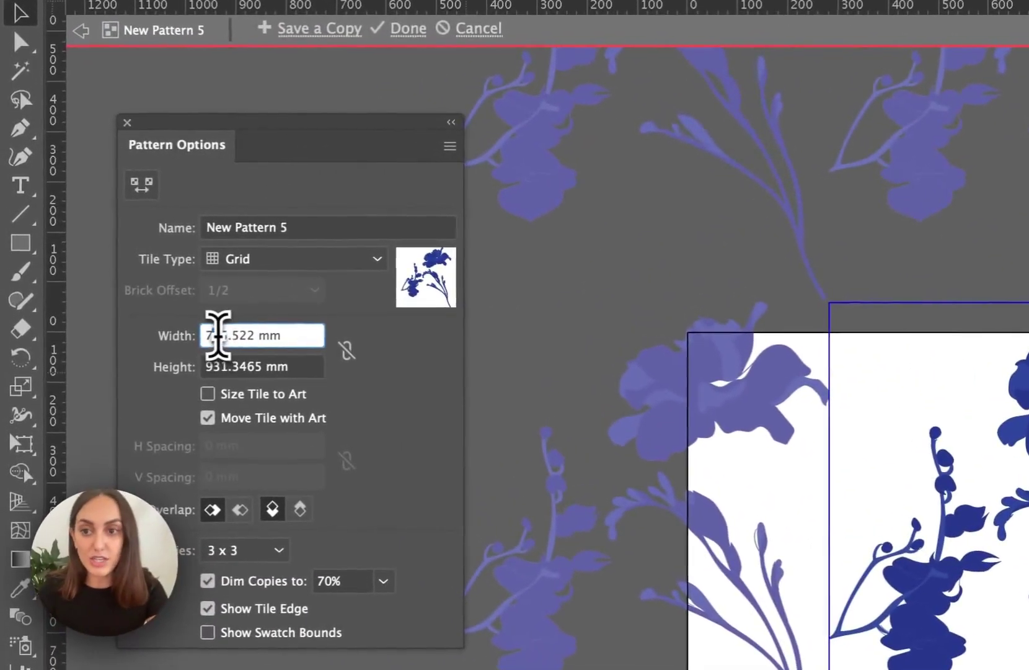
double_click(216, 335)
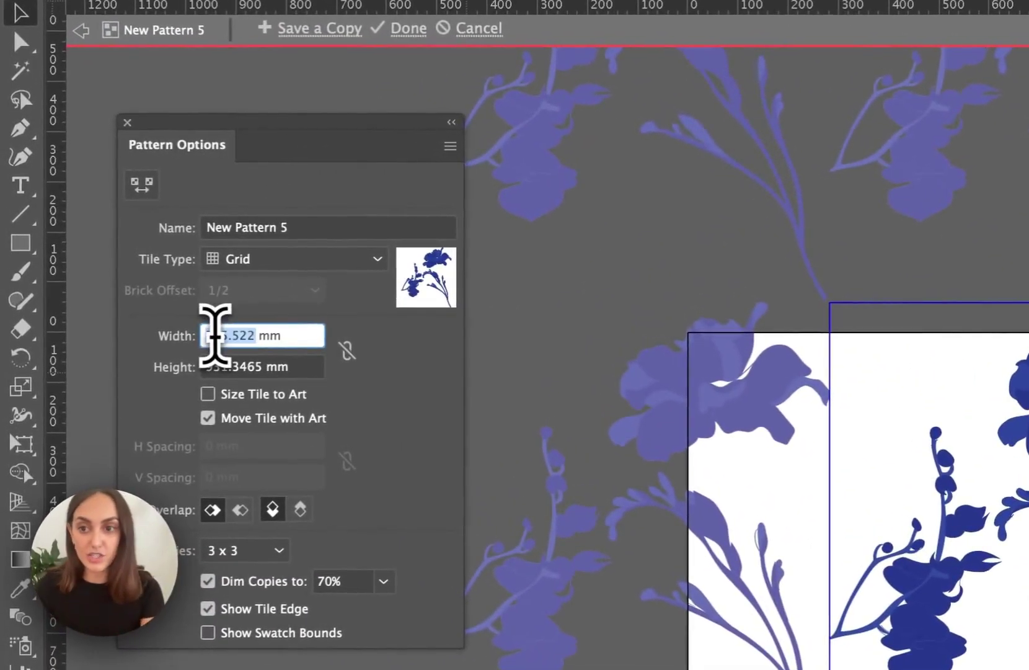
text(1000)
key(Tab)
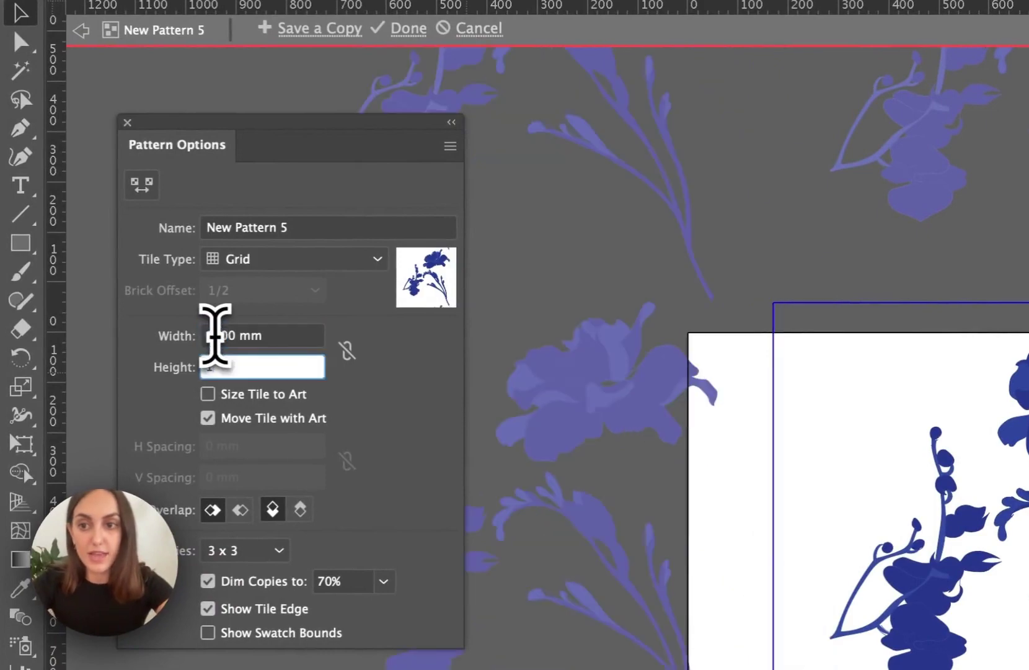
text(1000)
key(Tab)
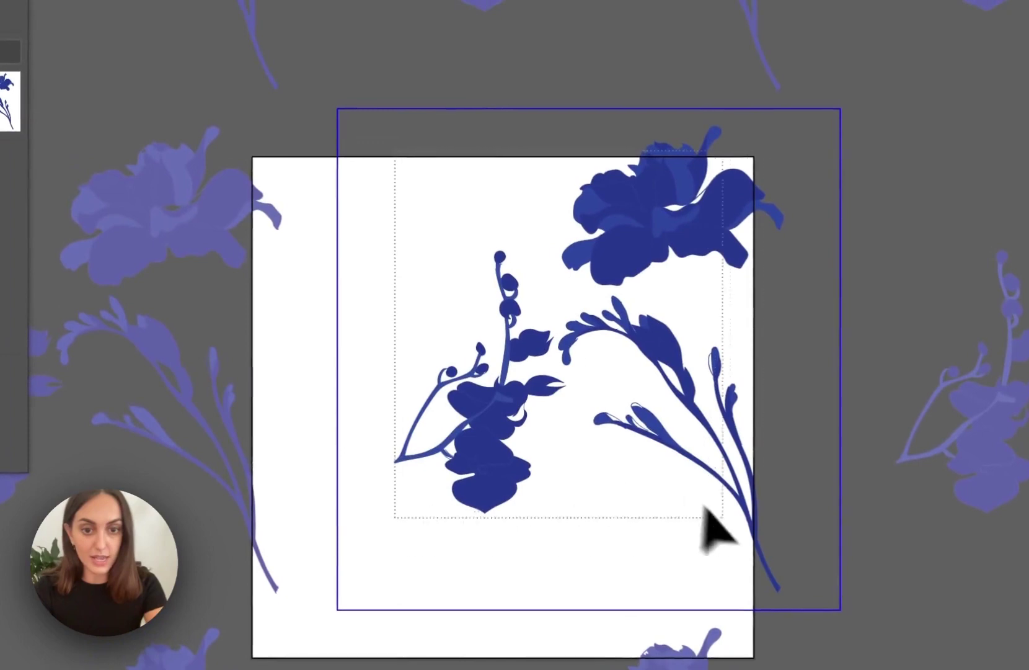
- Select all three motifs in the pattern and move them together so they sit inside the artboard area
drag(704, 506, 769, 564)
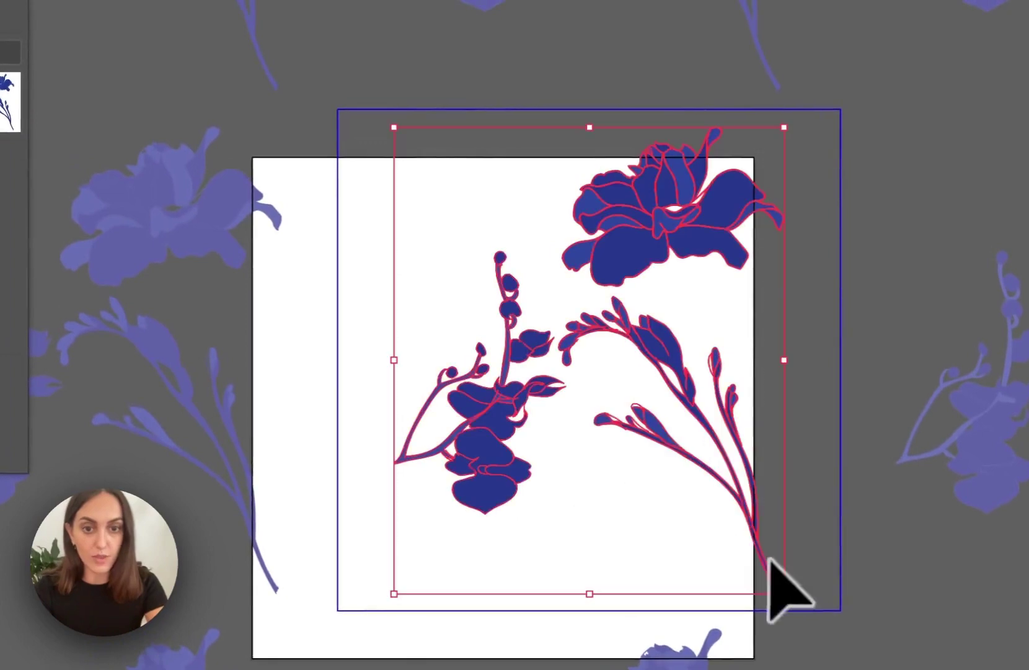
drag(652, 205, 570, 257)
click(279, 90)
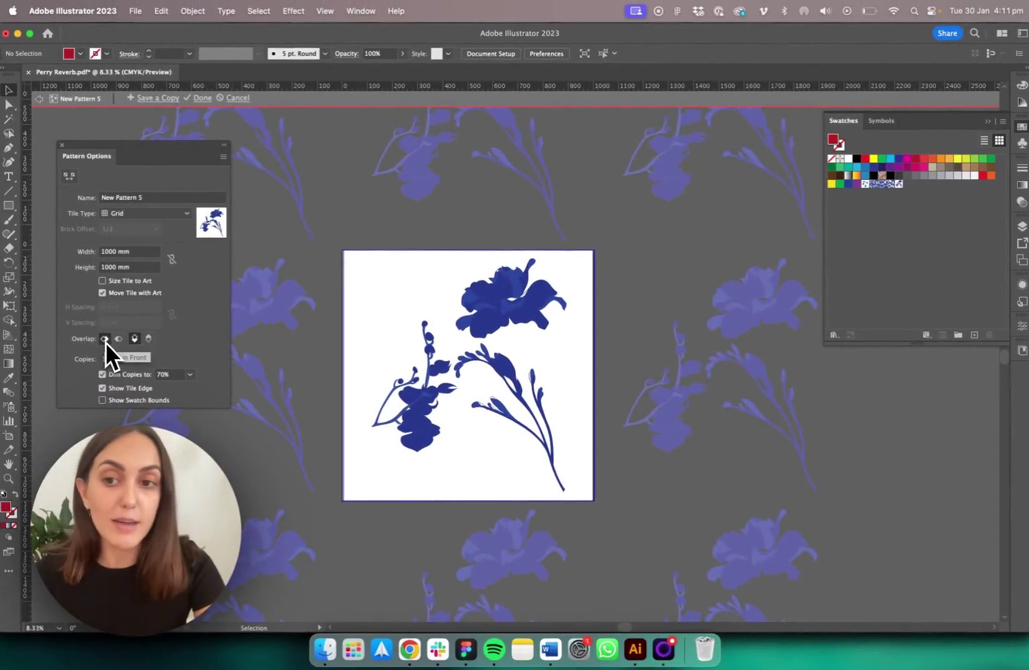
- Move the orchid stem so that it overlaps the left edge of the pattern tile
click(420, 419)
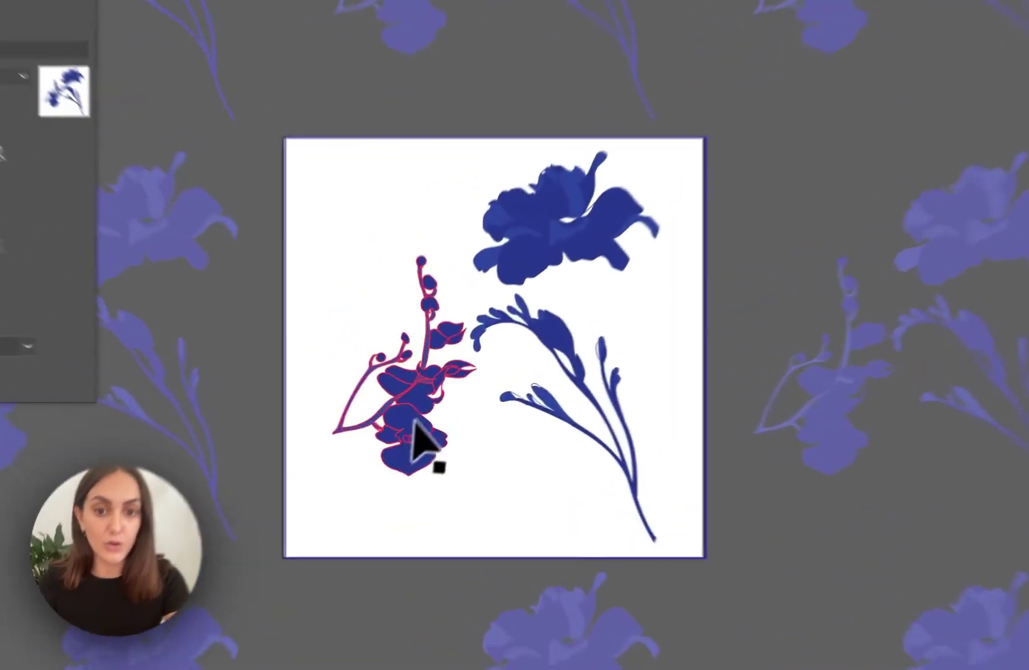
drag(415, 427, 290, 333)
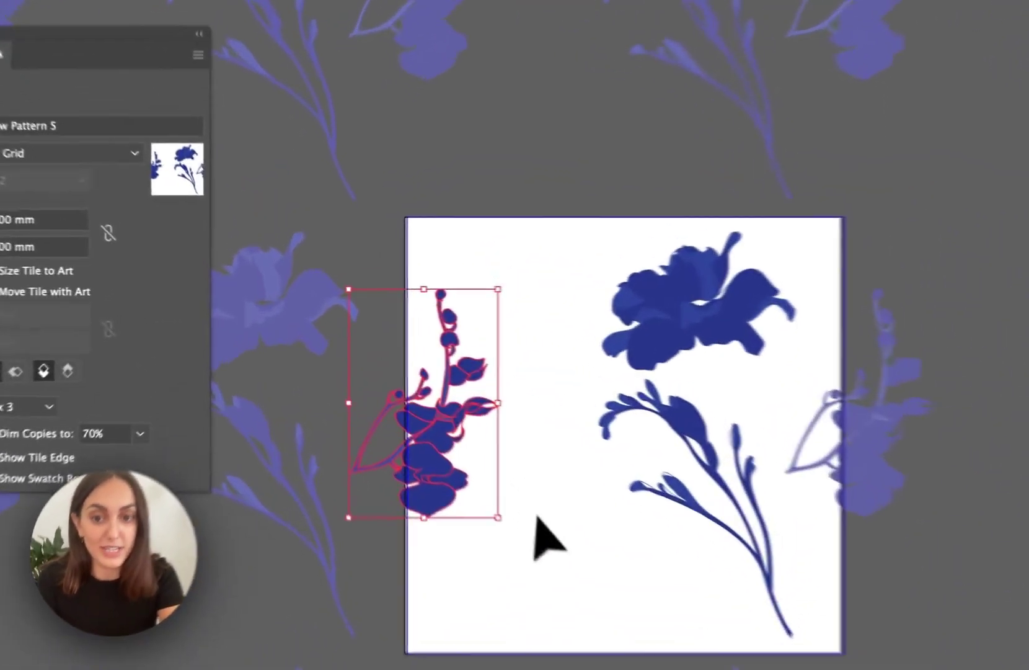
click(417, 429)
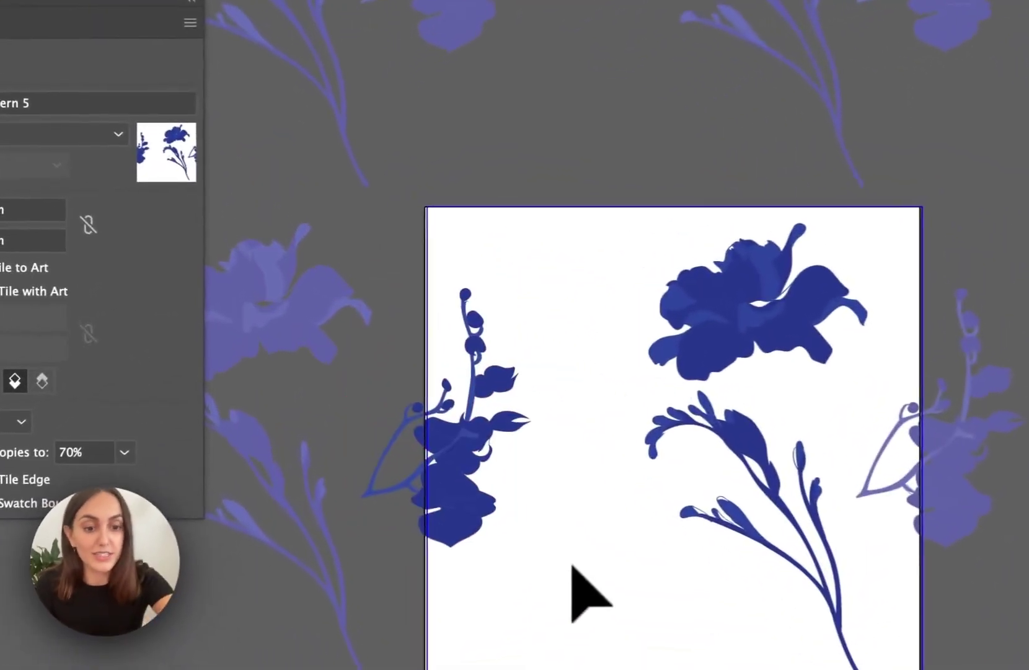
- Place the large bloom over the tile's top edge, the branching stem beneath it and the orchid at the lower-left corner
key(super+minus)
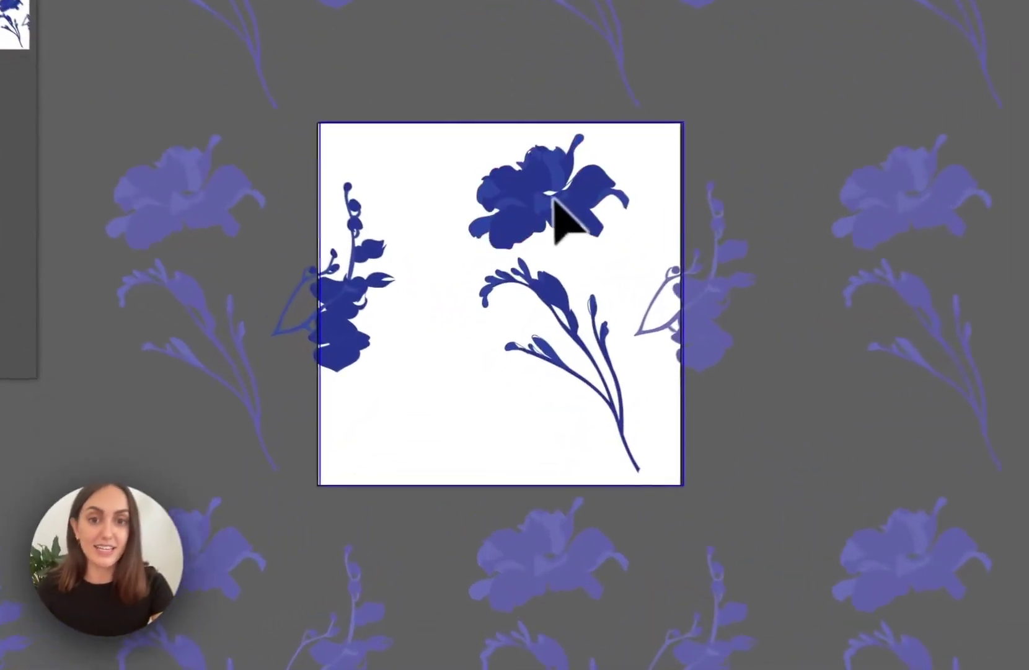
drag(501, 321, 475, 289)
drag(513, 138, 520, 151)
drag(521, 109, 539, 137)
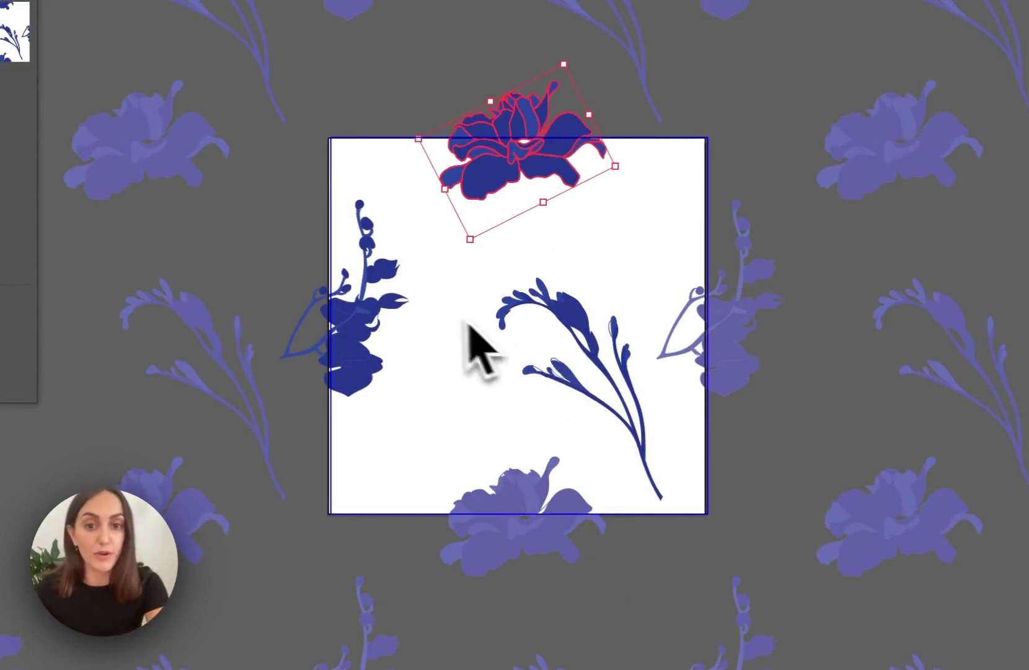
drag(560, 329, 545, 211)
drag(345, 322, 356, 496)
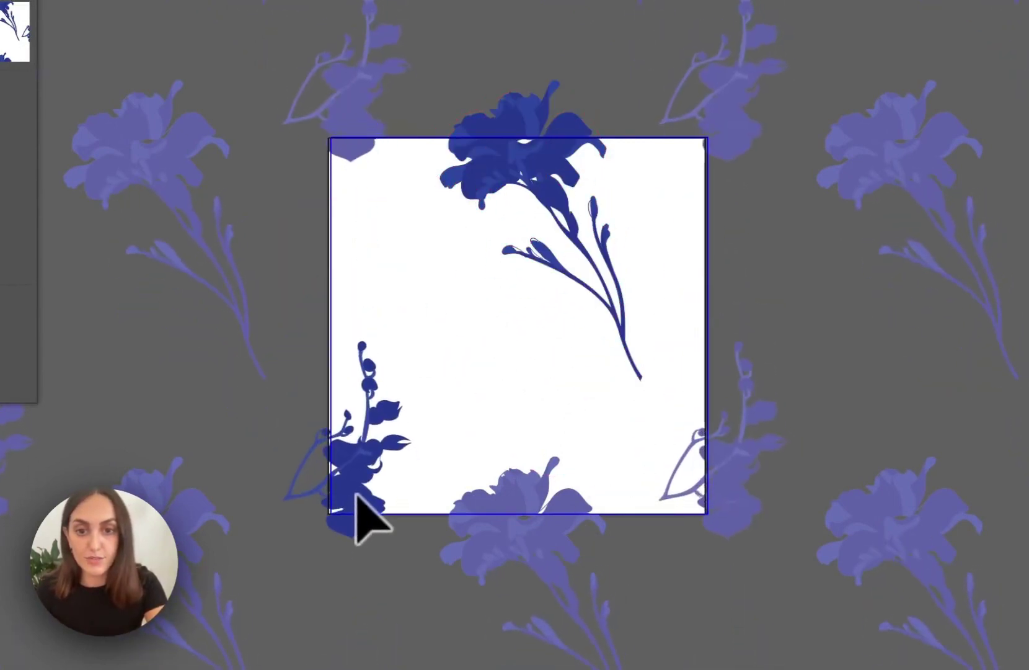
- Group the large bloom with the branching stem beneath it
click(600, 272)
shift+click(503, 126)
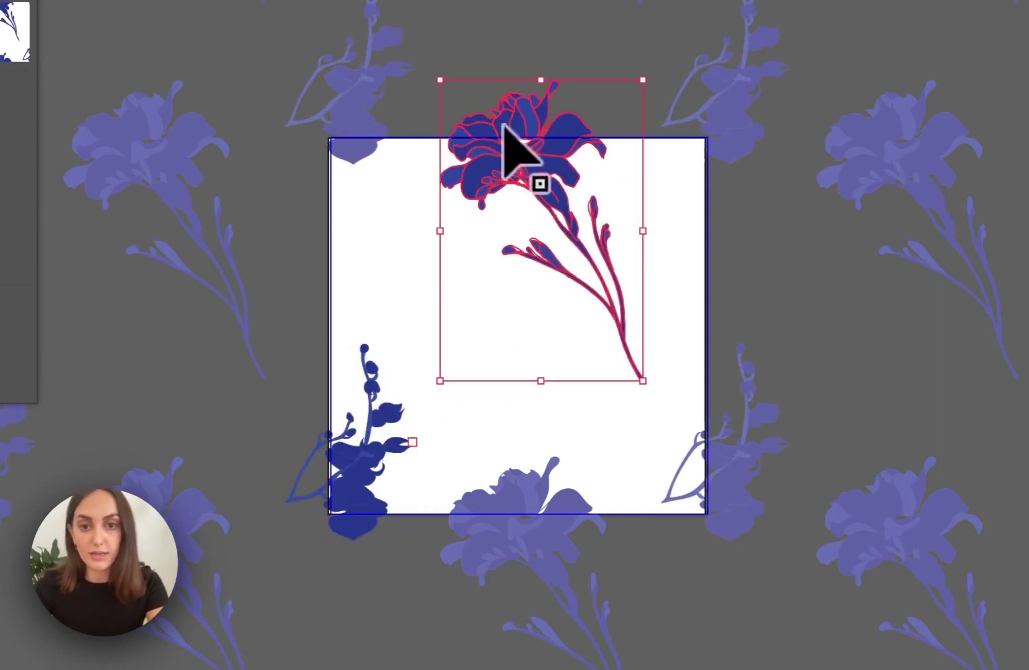
key(super+g)
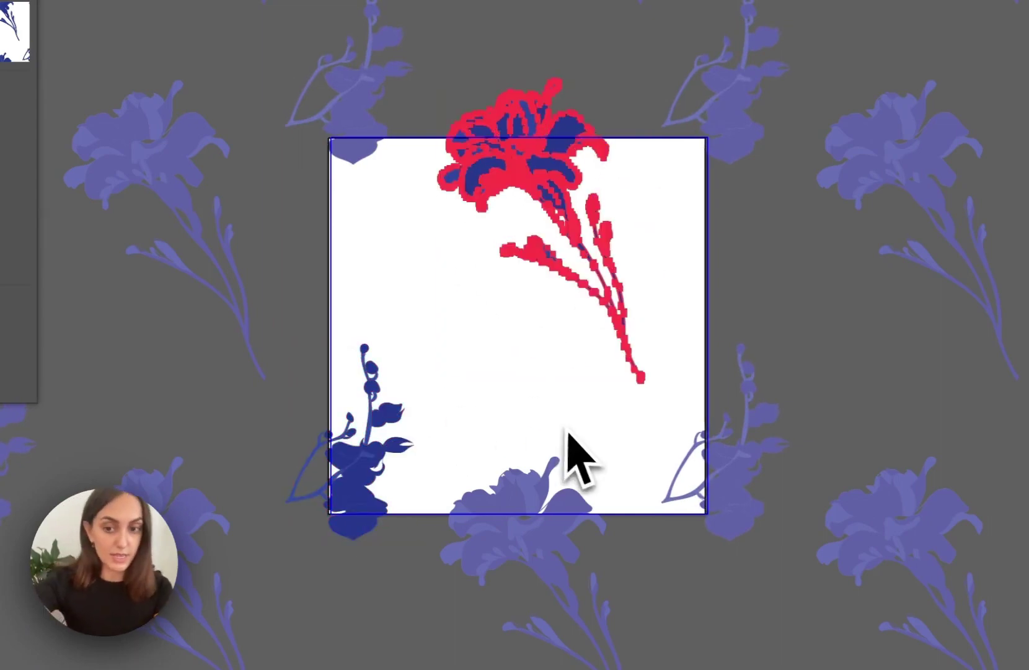
- Duplicate the grouped bloom and spread the copies across the pattern tile, overlapping its top and right edges
drag(535, 173, 669, 203)
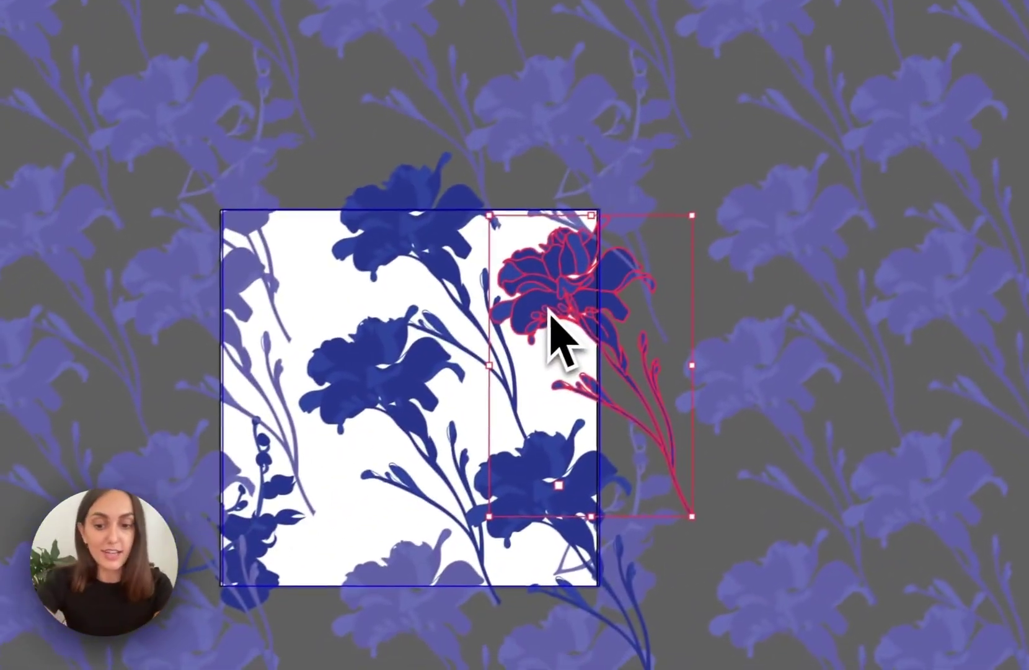
drag(565, 275, 262, 218)
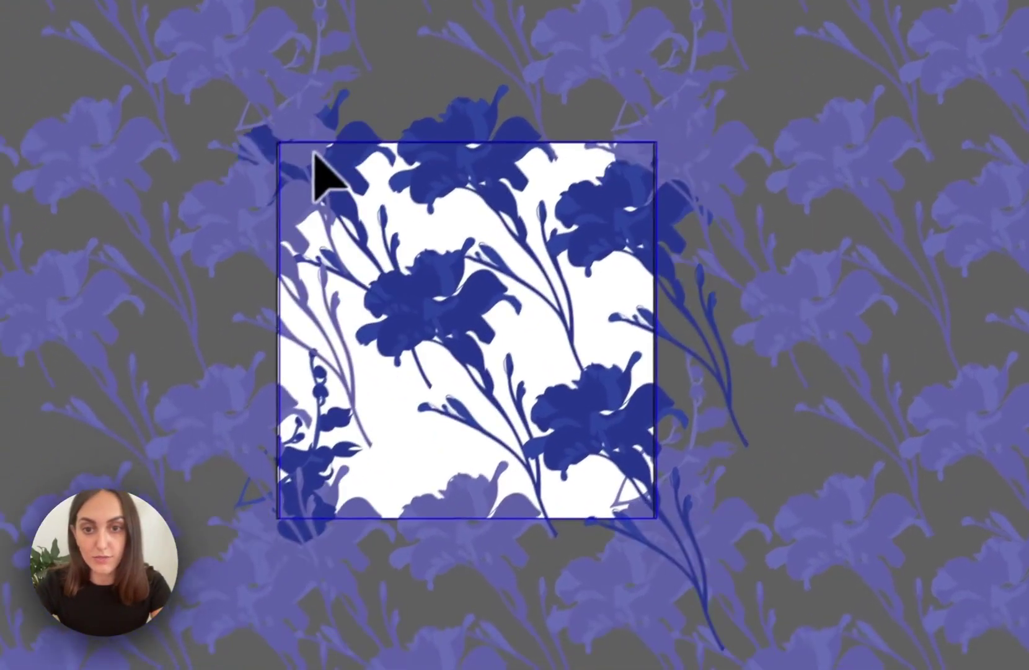
drag(313, 152, 318, 100)
click(379, 399)
click(503, 156)
shift+click(574, 290)
drag(574, 291, 533, 238)
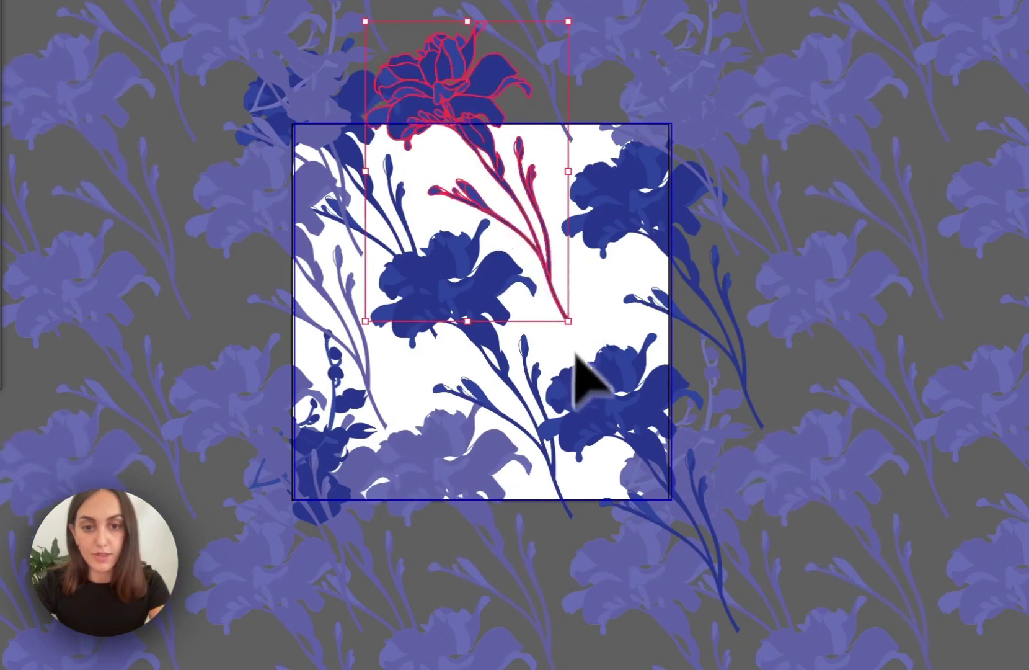
- Shift the lower-right bloom group up and left, move the orchid inside the tile's lower left, and finish the pattern
click(588, 400)
shift+click(705, 561)
drag(704, 550, 687, 512)
drag(356, 425, 388, 350)
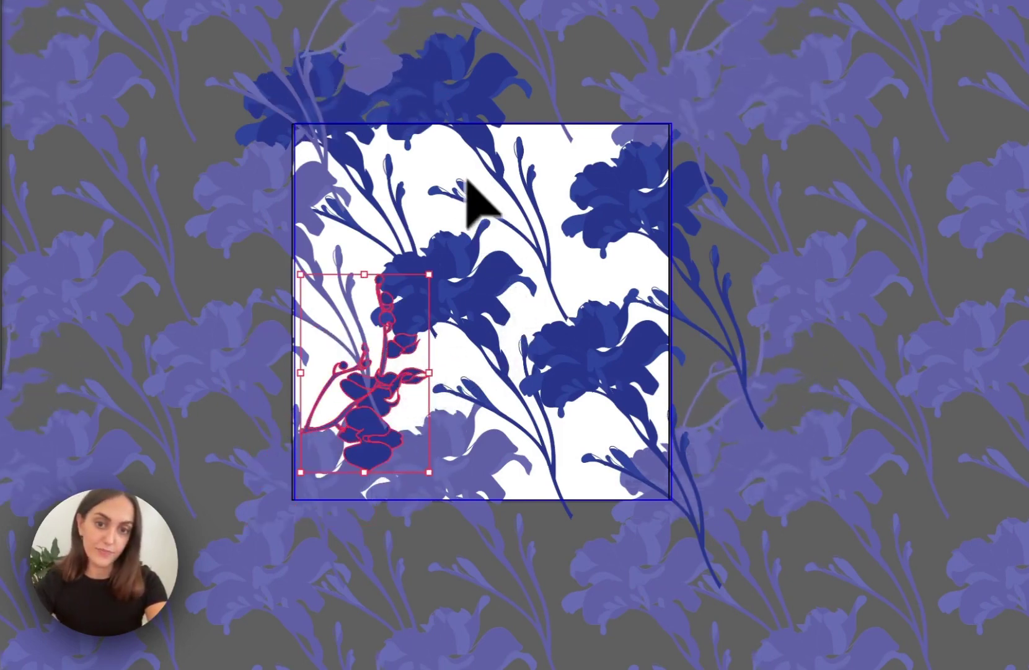
click(449, 157)
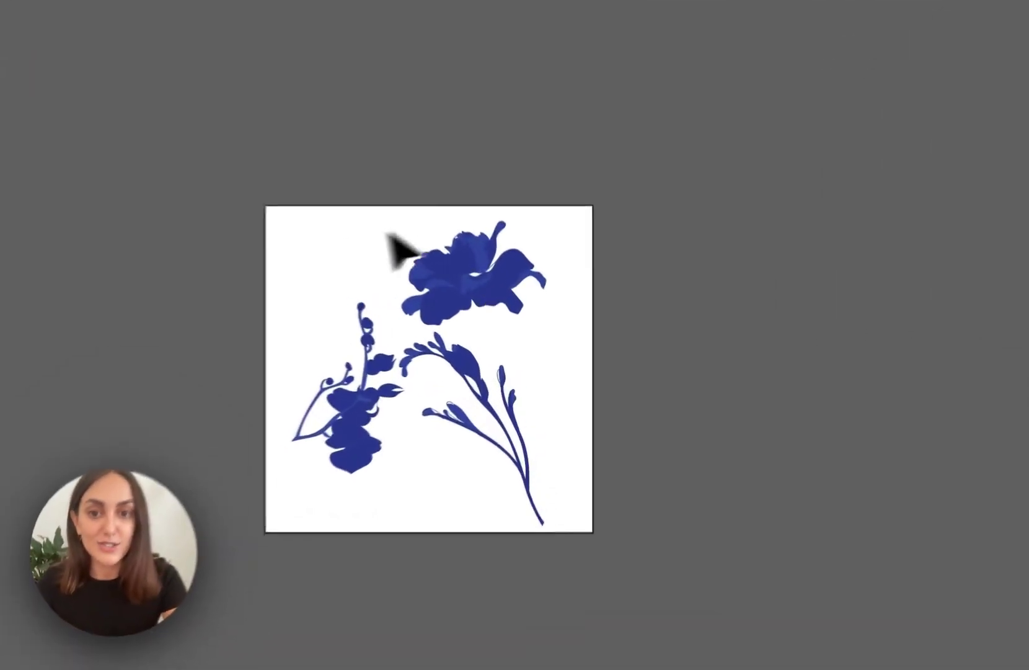
- Move the three flower motifs off the artboard to its right, and try out the floral swatch on a freehand rectangle
drag(393, 287, 543, 460)
drag(359, 432, 820, 310)
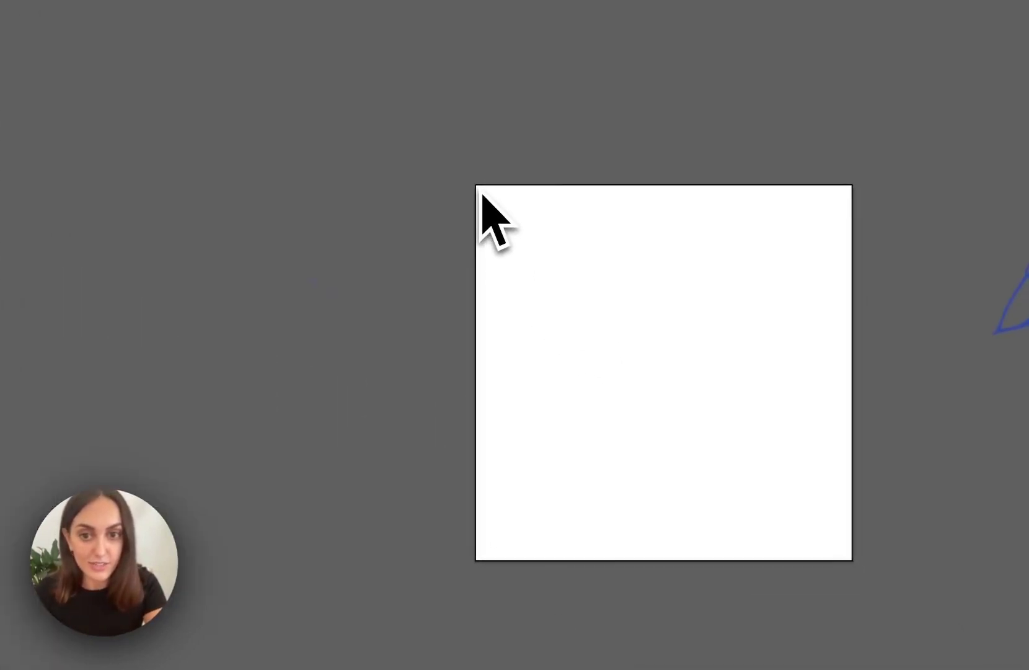
mouse_move(484, 194)
mouse_down()
mouse_move(686, 431)
mouse_move(728, 384)
mouse_move(490, 283)
mouse_move(747, 669)
mouse_move(854, 501)
mouse_move(802, 563)
mouse_move(862, 605)
mouse_move(854, 473)
mouse_move(567, 471)
mouse_move(757, 546)
mouse_up()
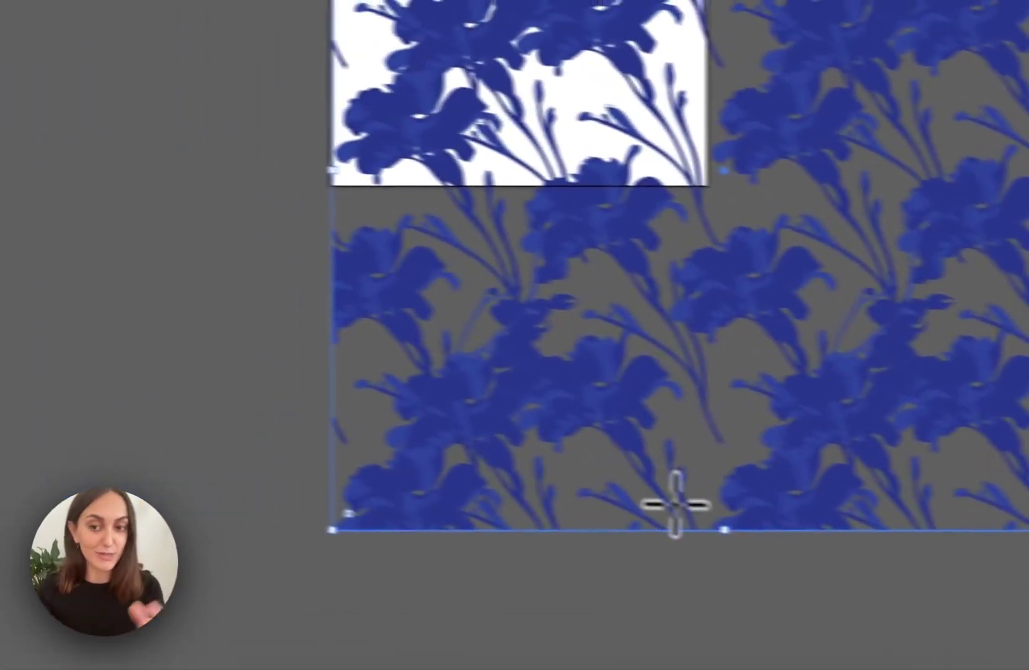
key(Delete)
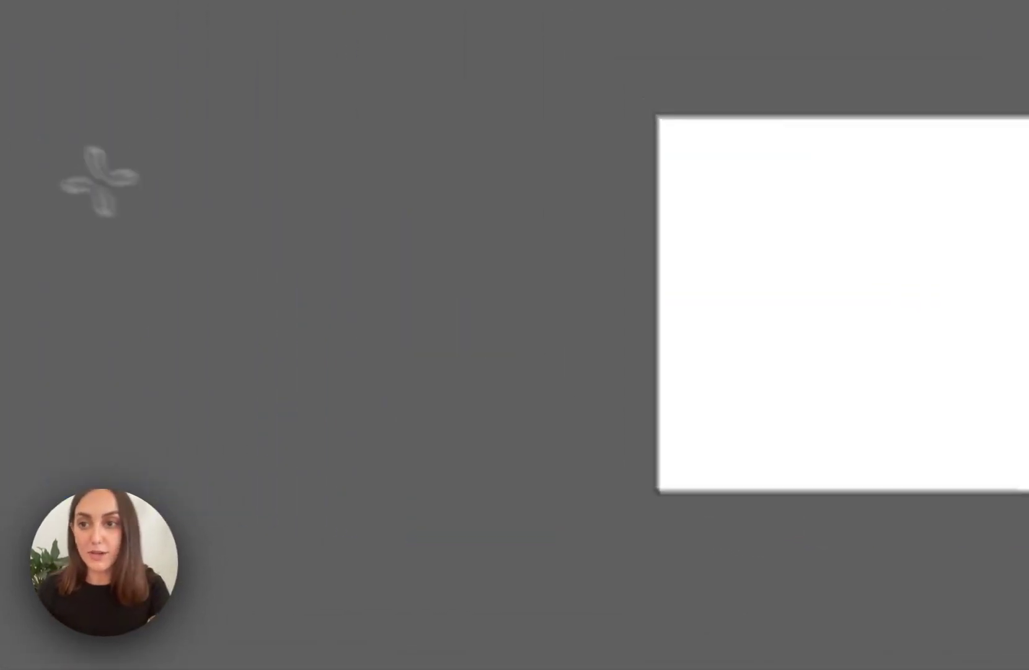
- Create a 1000 × 1000 mm rectangle filled with the floral pattern swatch
click(491, 215)
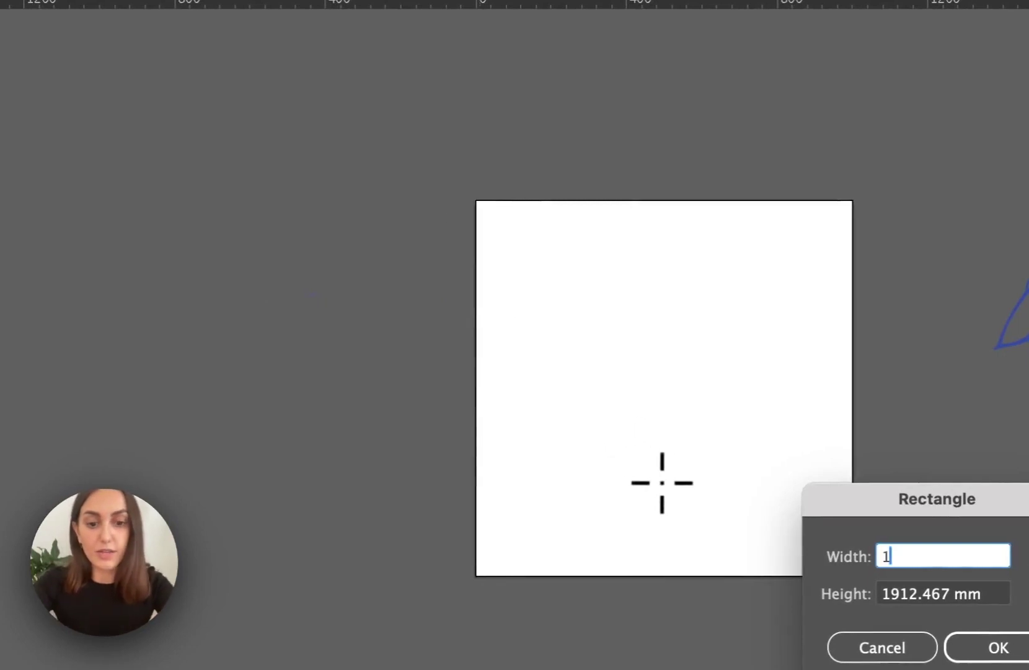
text(1000)
key(Tab)
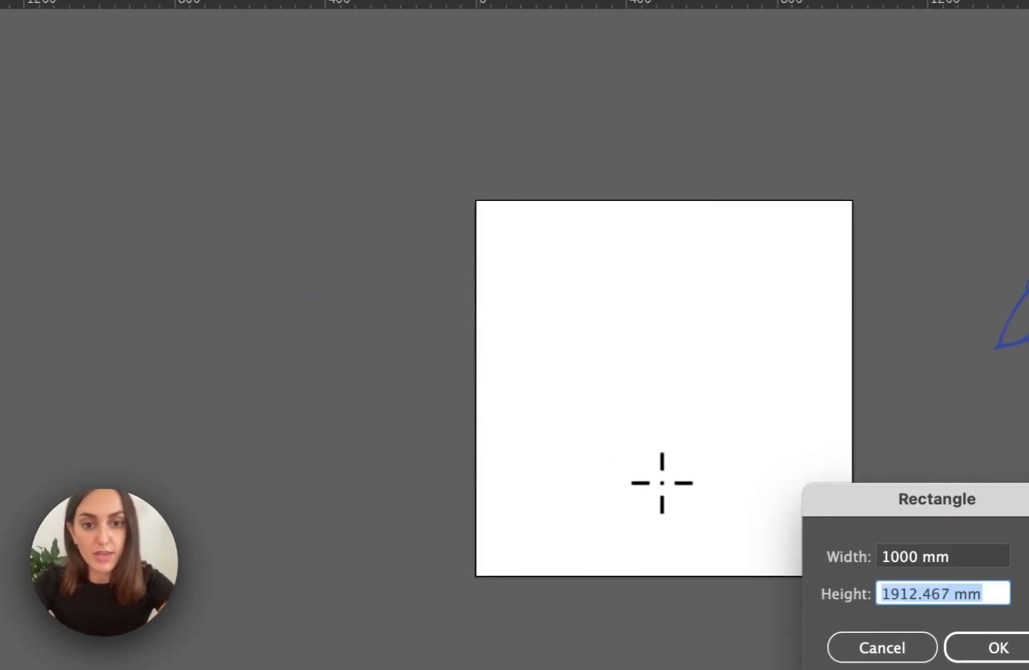
text(1000)
key(Tab)
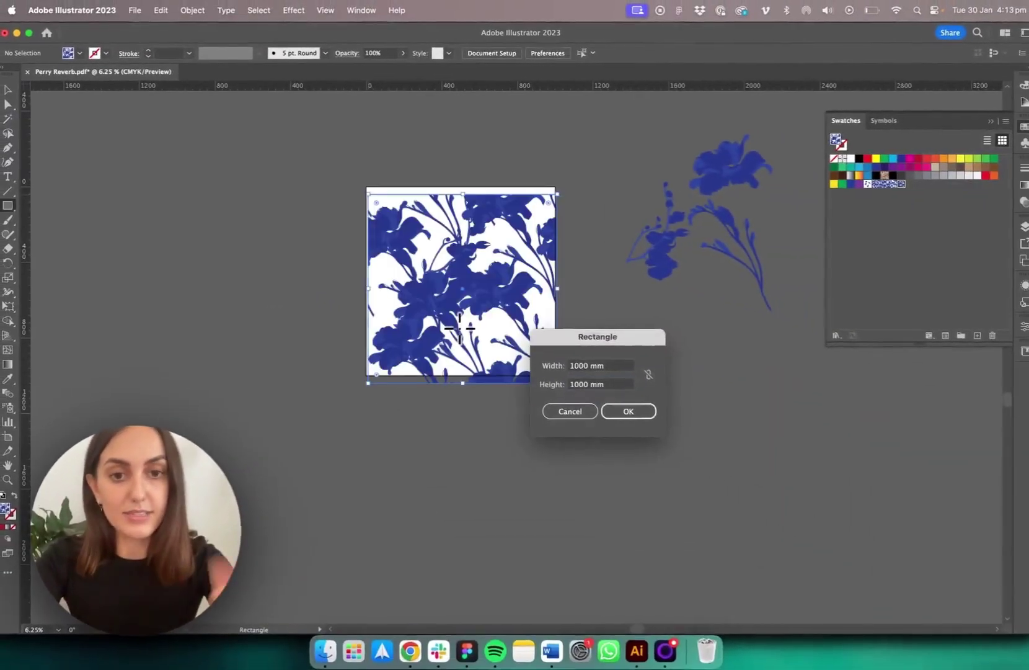
key(Return)
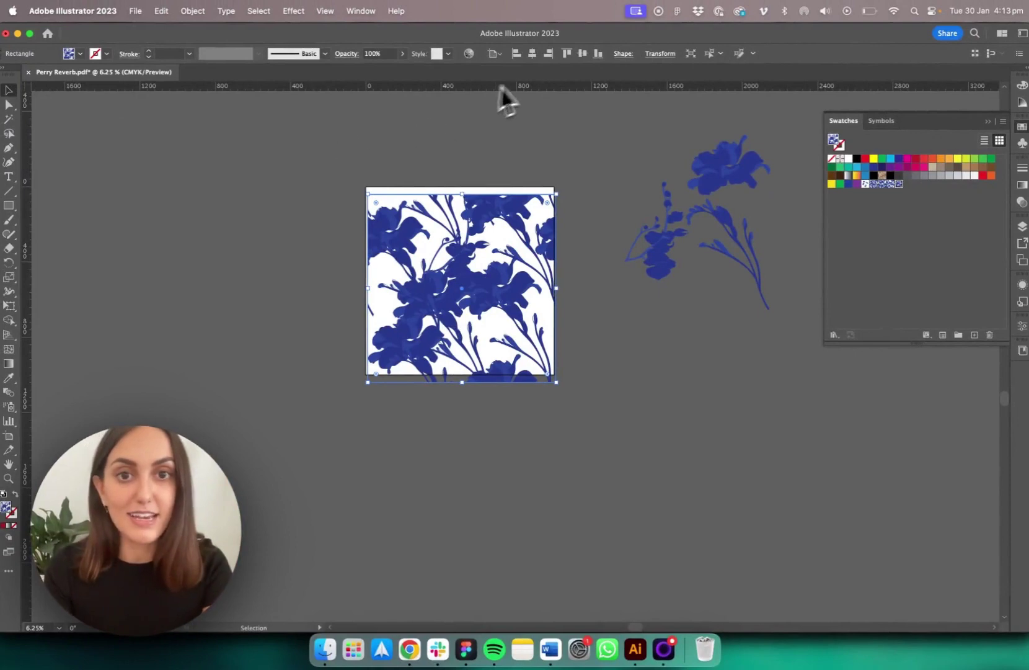
- Centre the pattern-filled square horizontally and vertically on the artboard
click(532, 54)
click(582, 54)
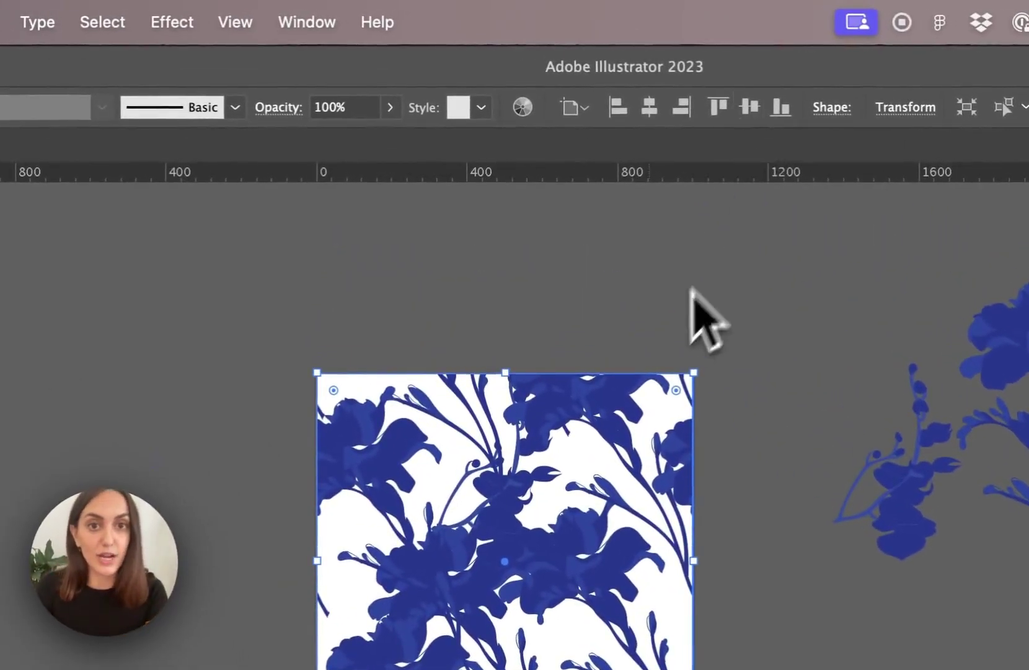
click(656, 285)
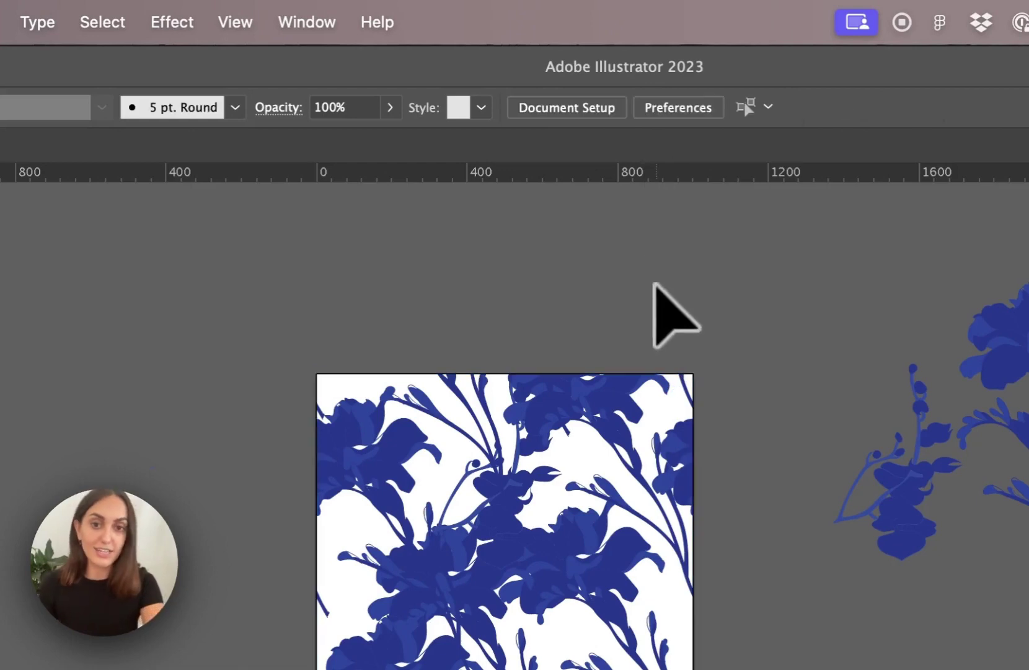
scroll(656, 284, up, 2)
scroll(656, 283, left, 1)
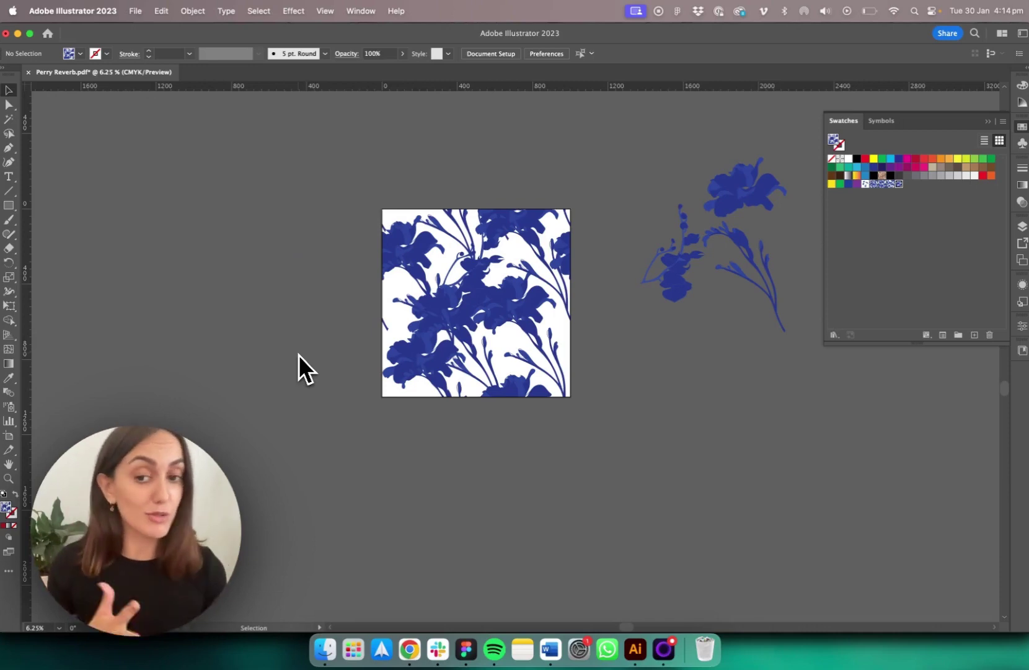
- Delete the three original flower motifs lying to the right of the artboard
key(super+equal)
key(super+equal)
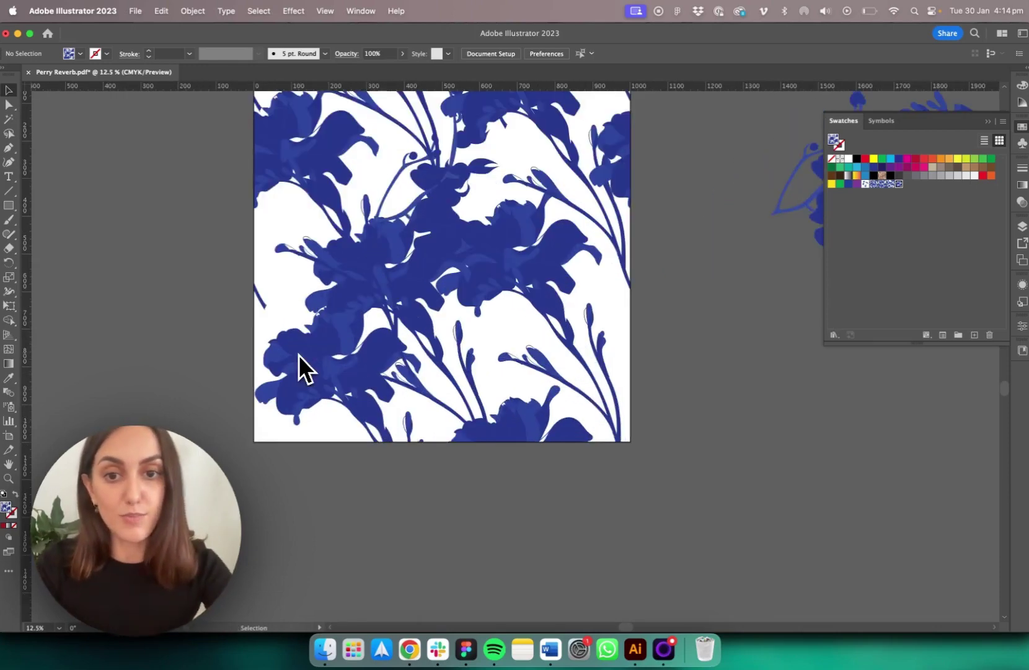
scroll(299, 354, up, 2)
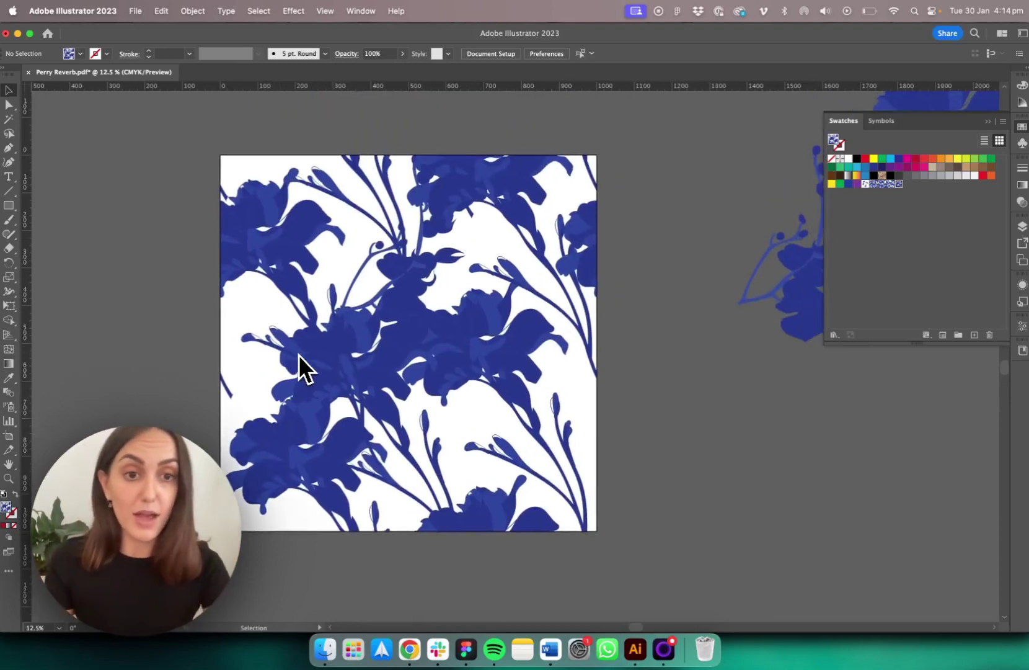
scroll(524, 294, right, 3)
drag(638, 126, 797, 360)
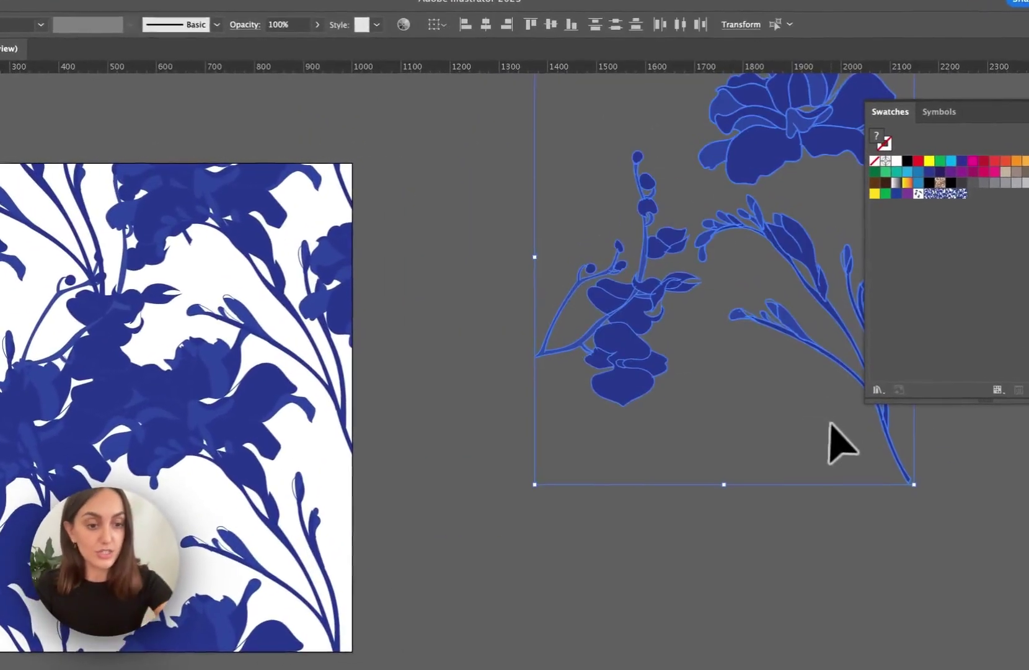
key(Delete)
- Duplicate the pattern square flush against its right edge to check the seam, and delete the copy
scroll(831, 425, left, 3)
scroll(831, 425, down, 2)
click(201, 315)
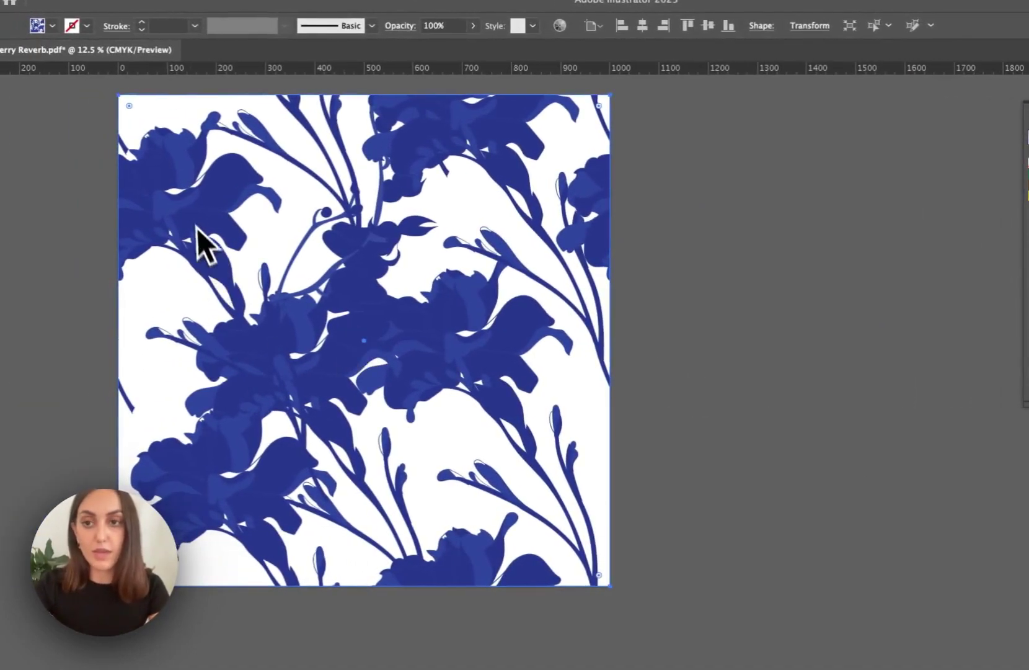
drag(142, 207, 633, 164)
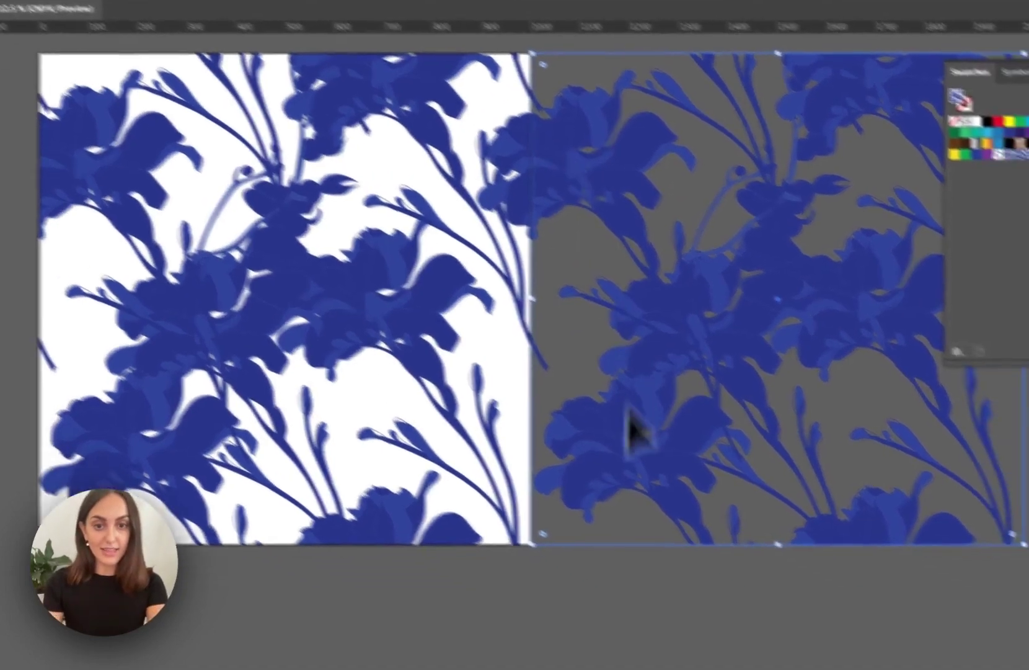
click(665, 660)
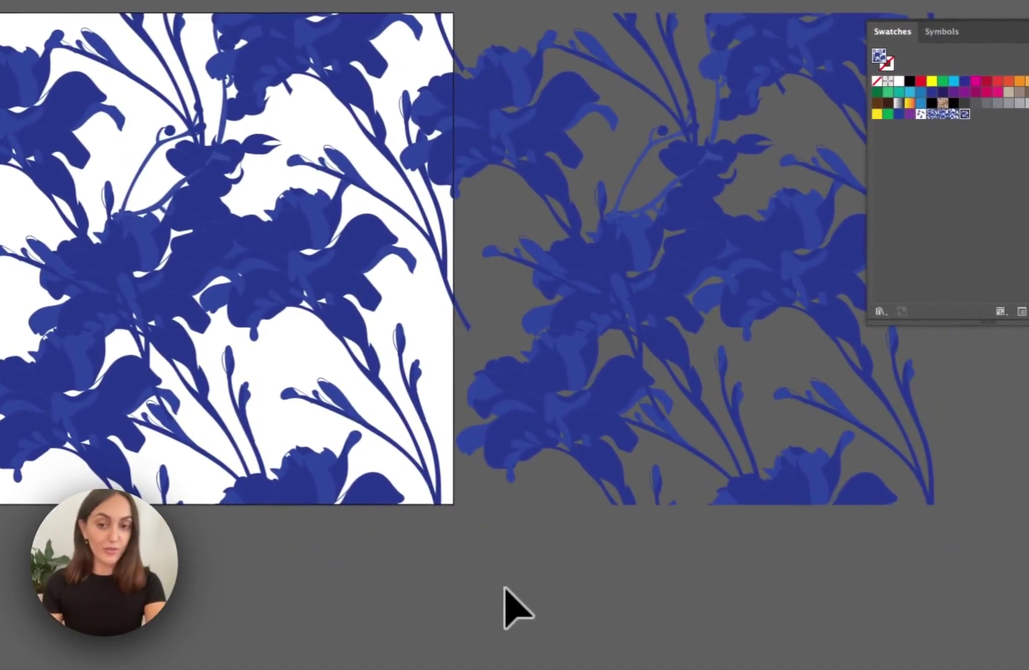
click(517, 136)
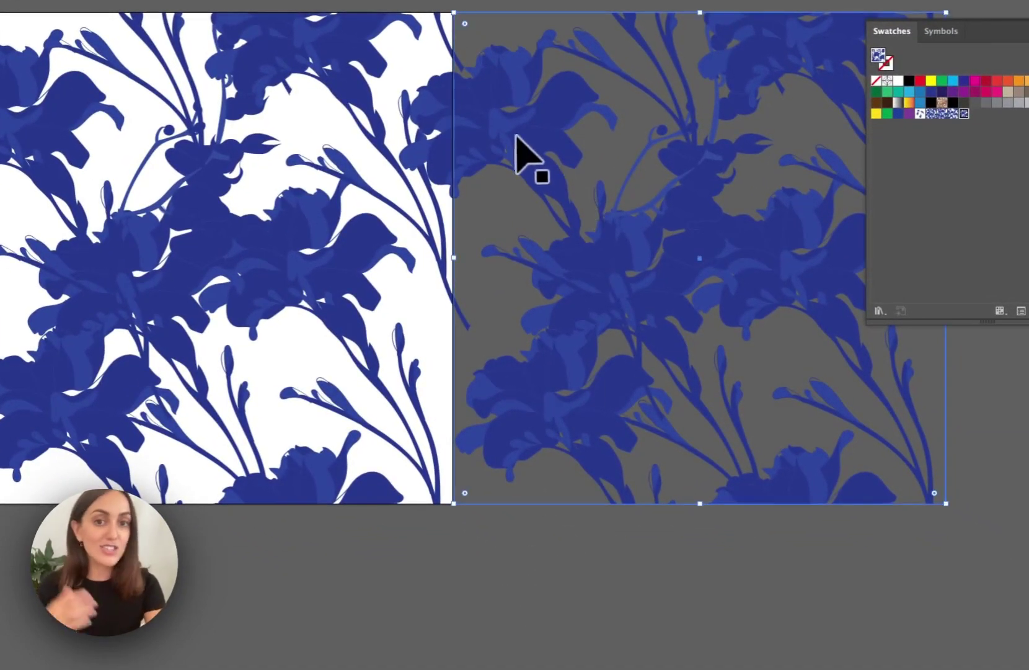
key(Delete)
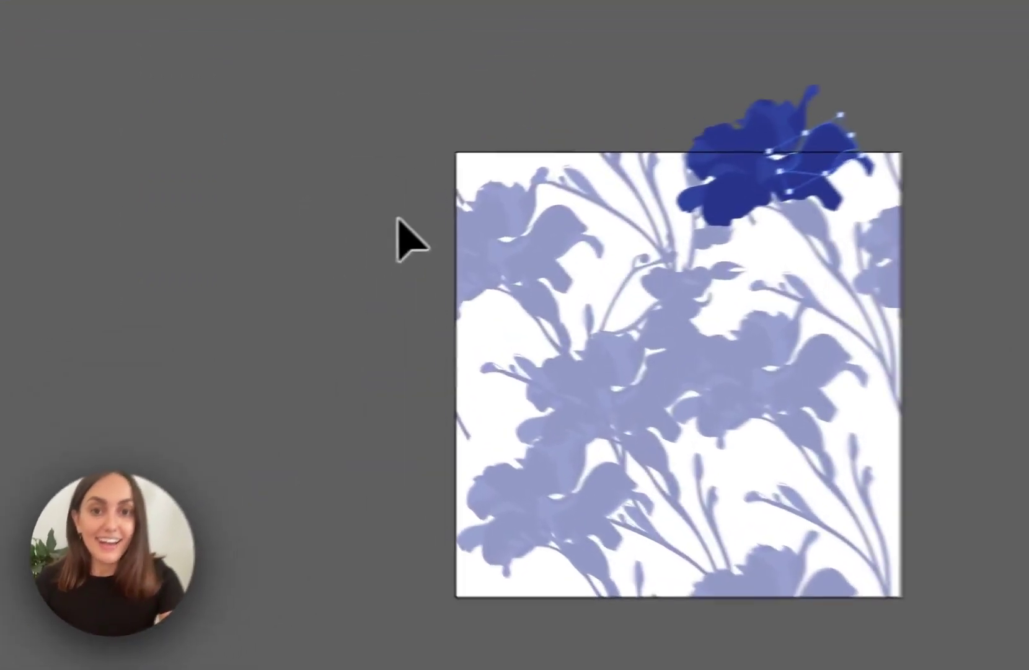
- Draw a large rectangle outside the artboard and fill it with the new floral pattern swatch
double_click(347, 187)
key(super+minus)
key(super+minus)
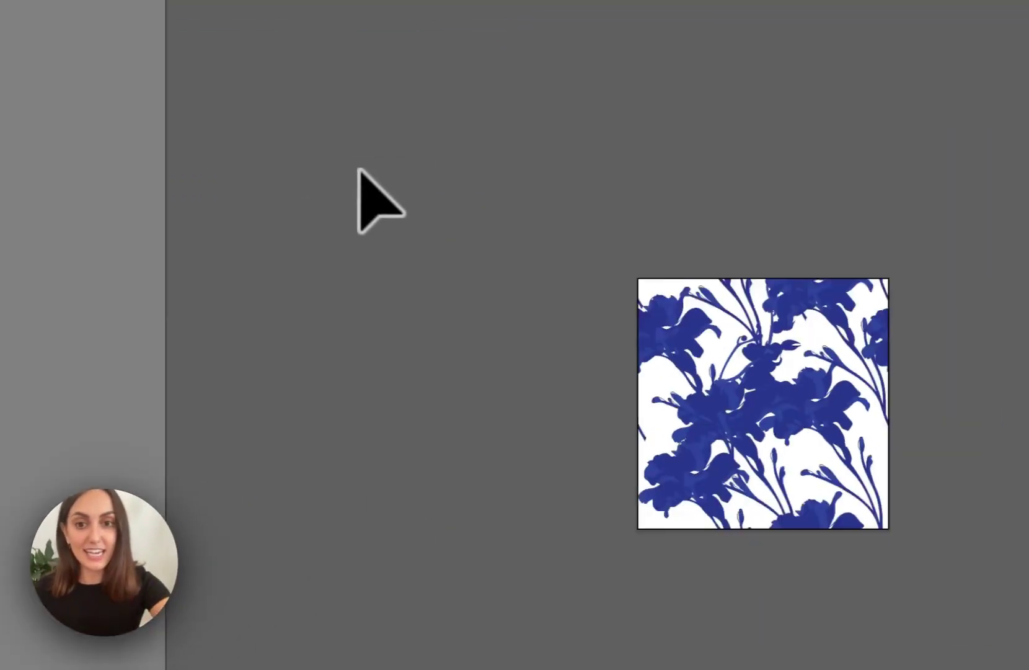
mouse_move(481, 243)
mouse_down()
mouse_move(631, 425)
mouse_move(565, 347)
mouse_move(486, 383)
mouse_up()
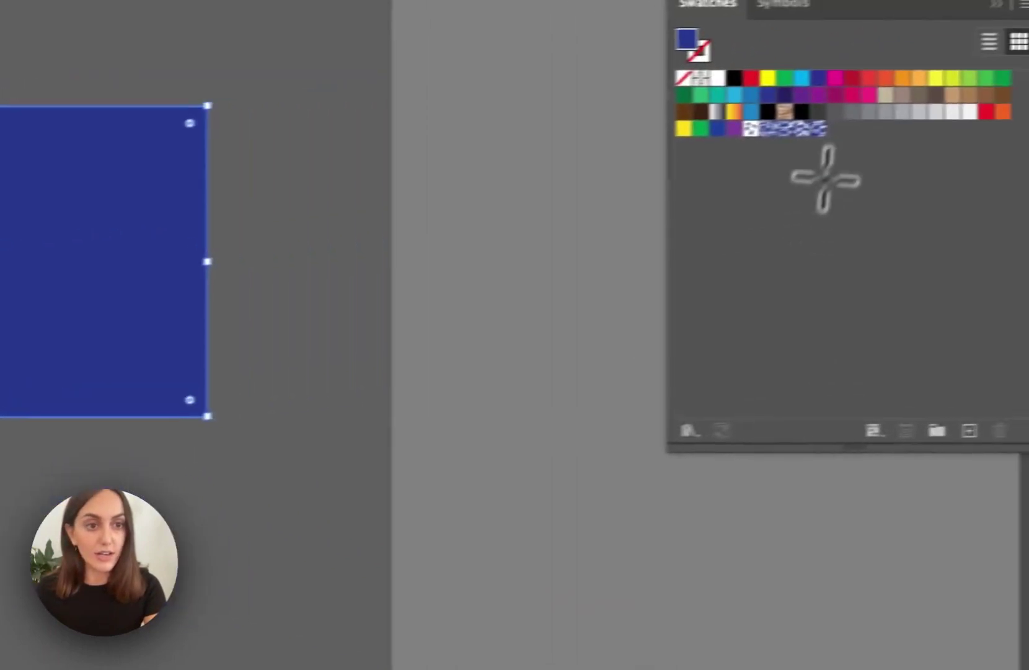
click(817, 128)
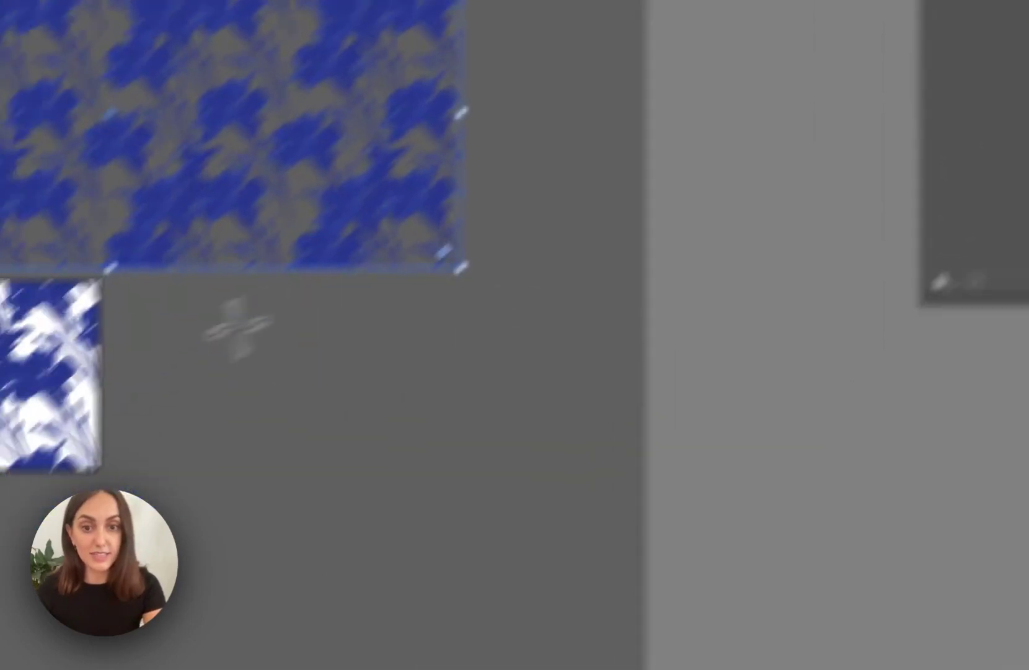
- Try more large pattern-filled rectangles around the artboard to test the repeat, and delete all the test rectangles
mouse_move(153, 347)
mouse_down()
mouse_move(578, 583)
mouse_move(760, 513)
mouse_up()
scroll(760, 513, down, 4)
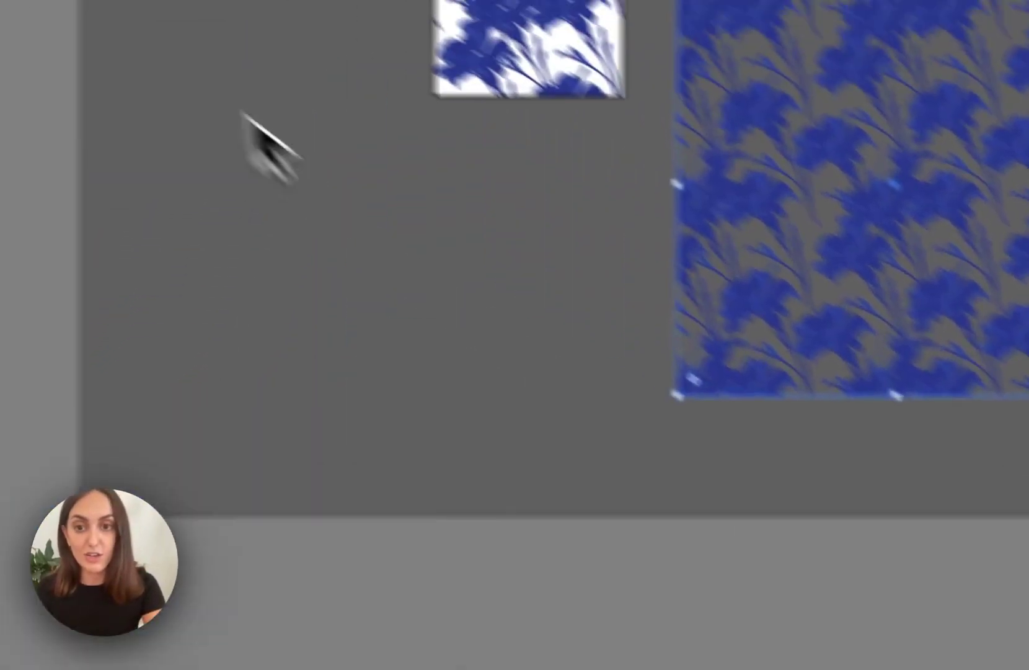
drag(136, 16, 608, 470)
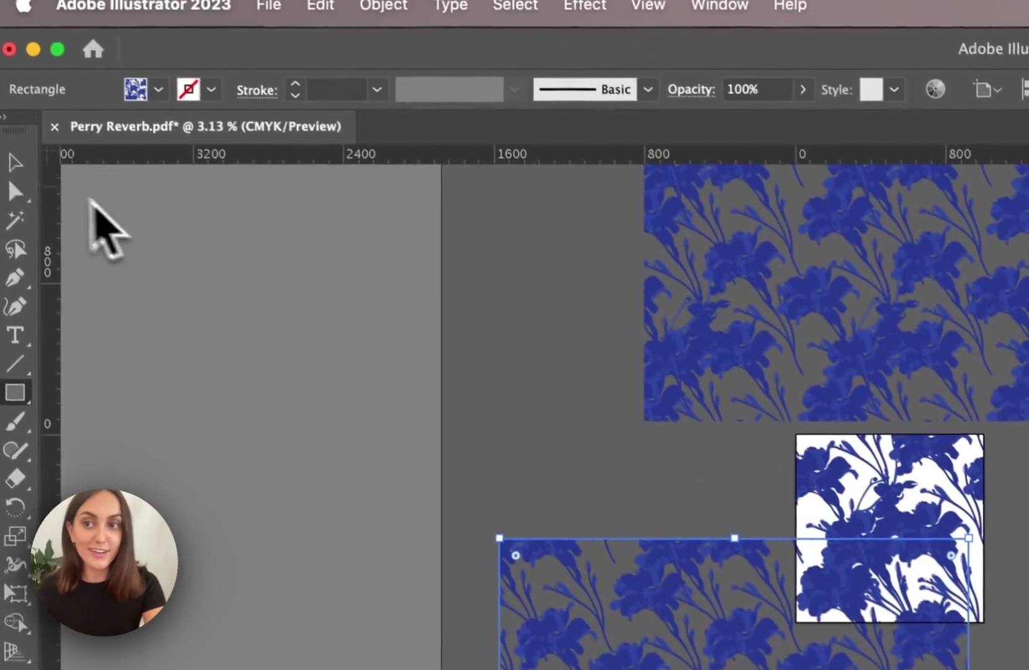
click(15, 163)
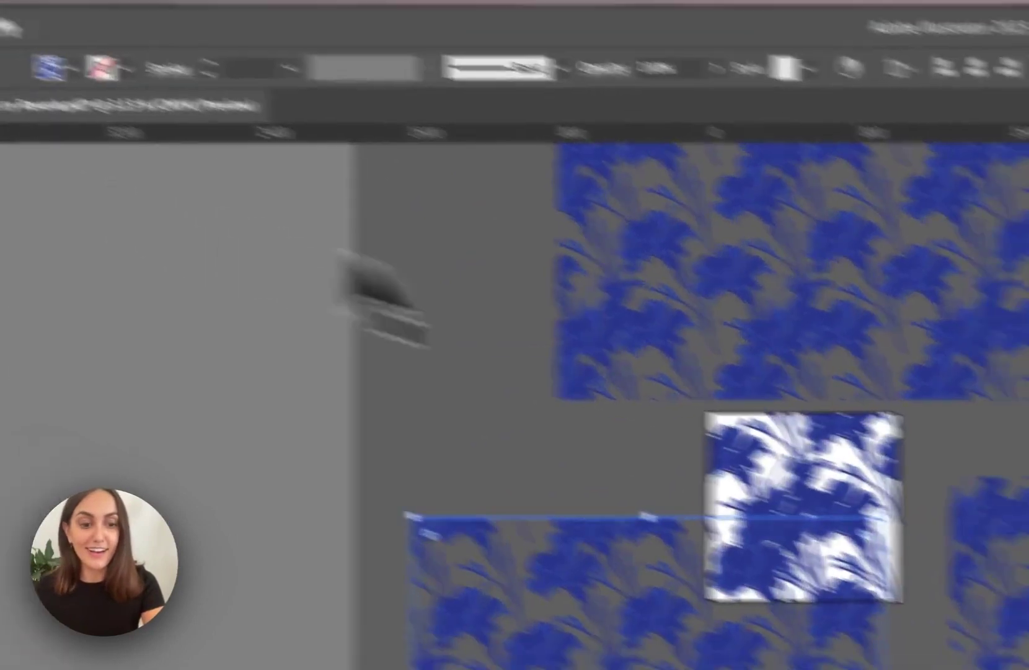
key(Delete)
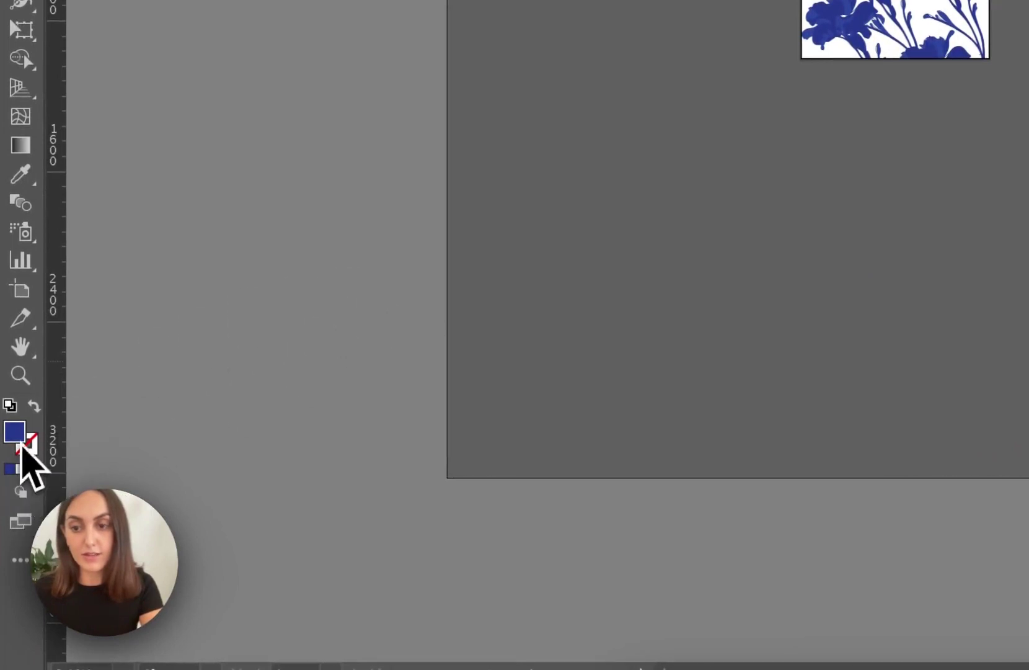
- Set the fill colour to dark red A32332
double_click(21, 441)
click(570, 168)
click(484, 185)
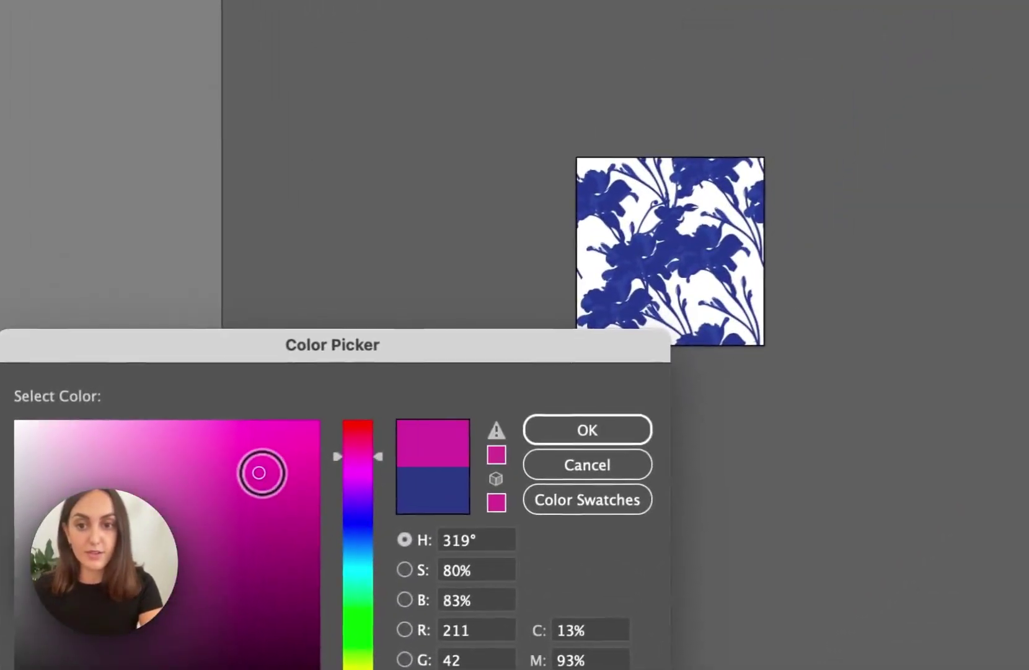
click(278, 498)
click(362, 442)
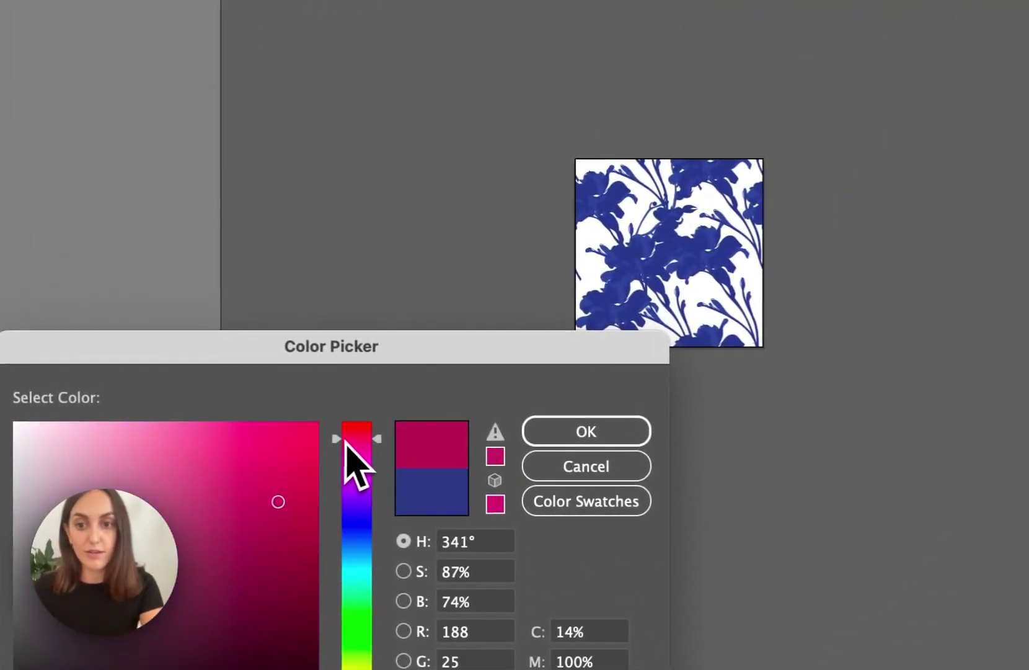
click(348, 429)
click(253, 531)
click(586, 431)
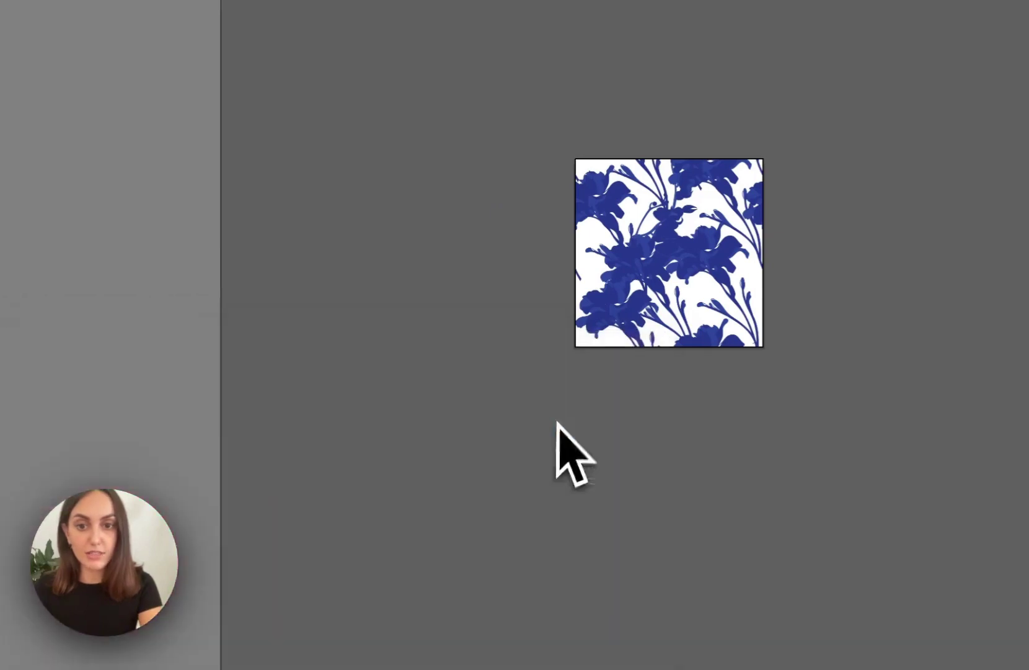
- Draw a dark red rectangle extending beyond the artboard on all sides and send it behind the floral pattern
drag(559, 155, 824, 388)
click(370, 17)
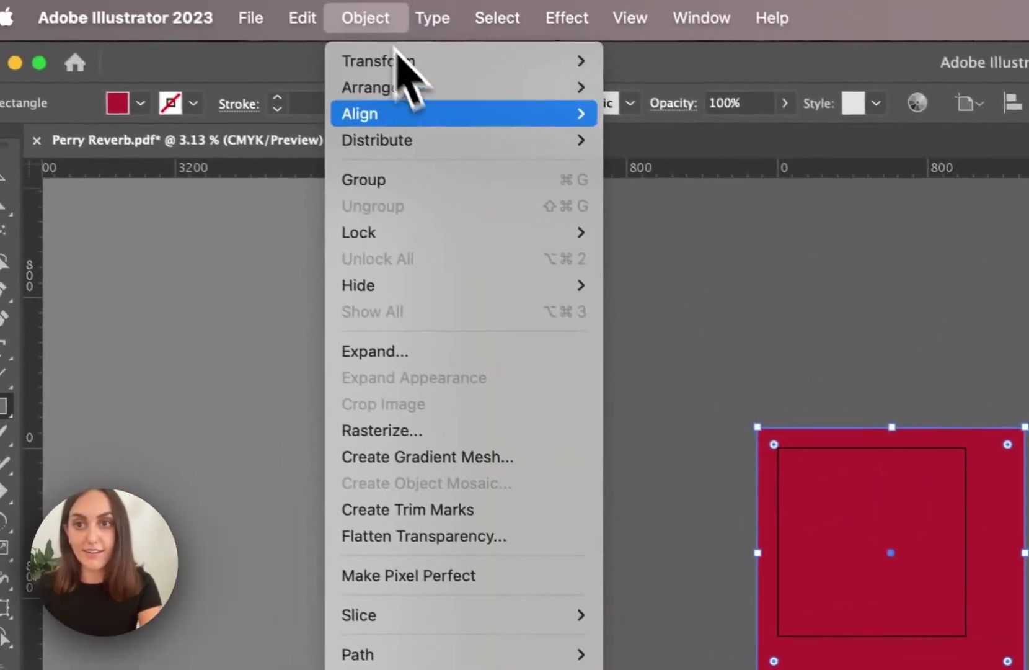
mouse_move(466, 93)
click(669, 170)
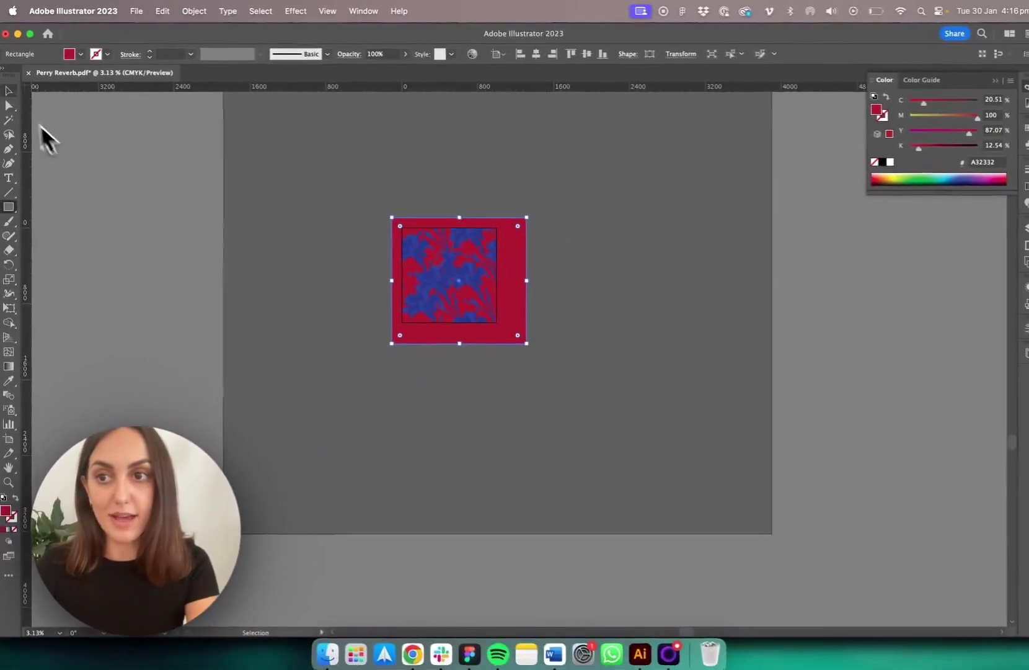
click(443, 472)
- Recolour the background rectangle to bright red D1112D
key(super+equal)
key(super+equal)
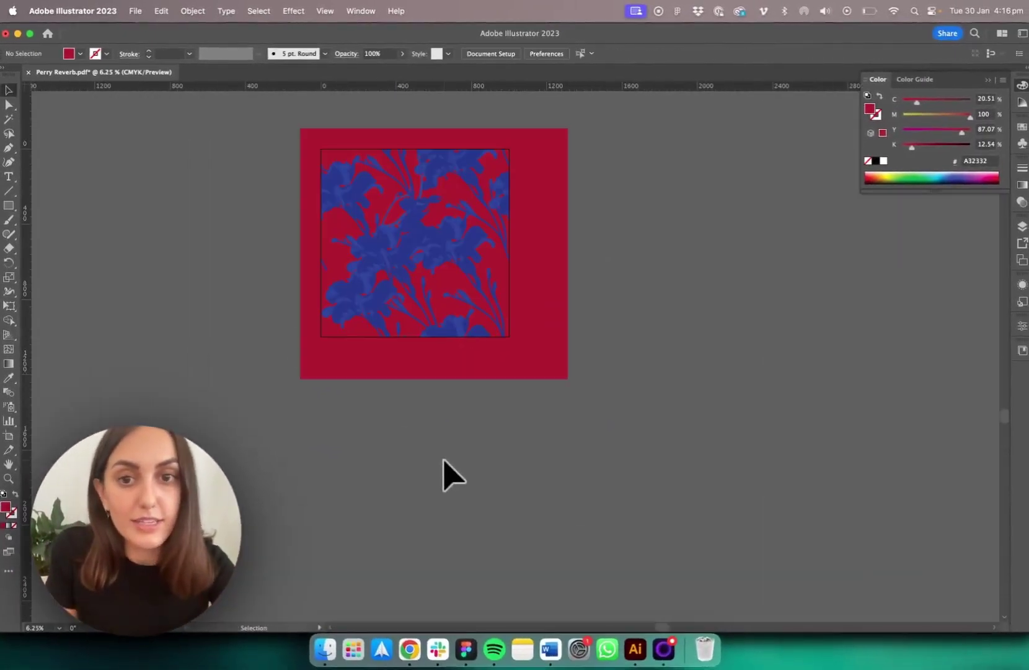
key(super+equal)
key(super+equal)
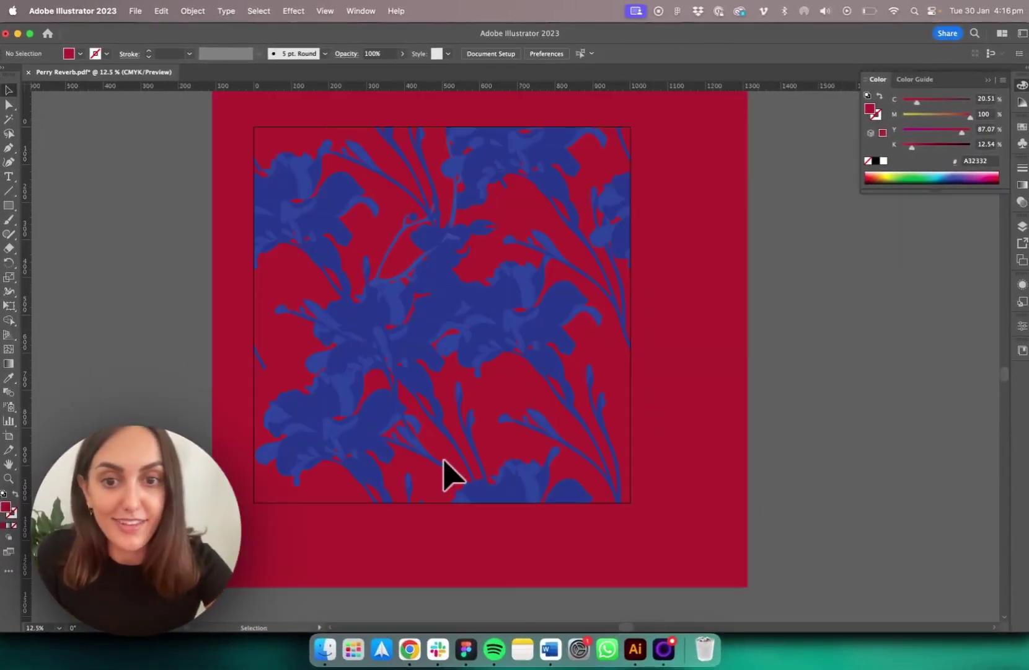
key(v)
click(645, 304)
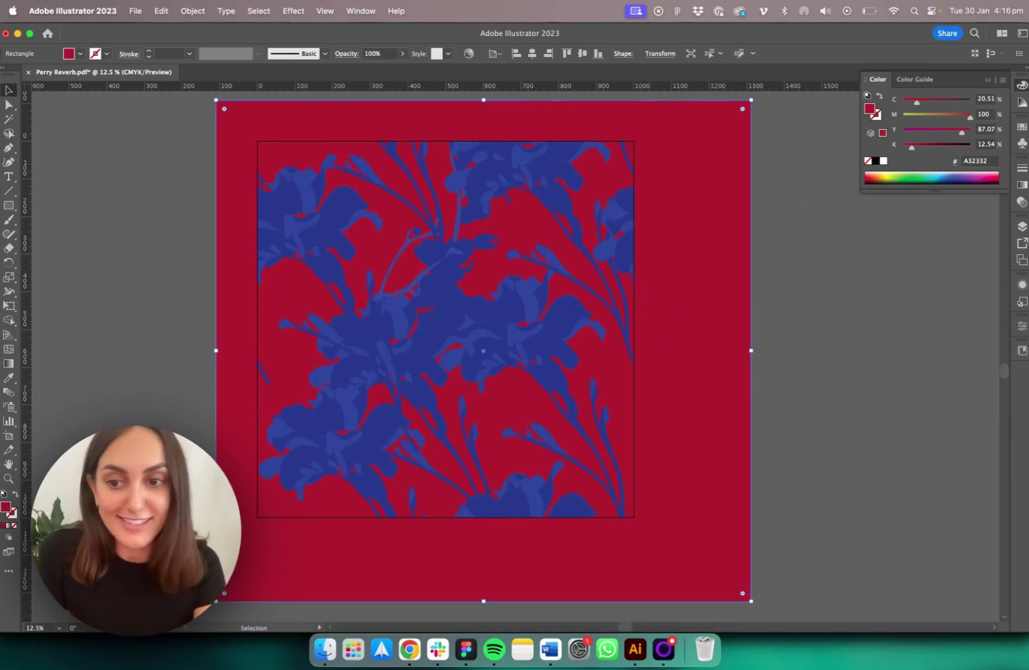
double_click(6, 508)
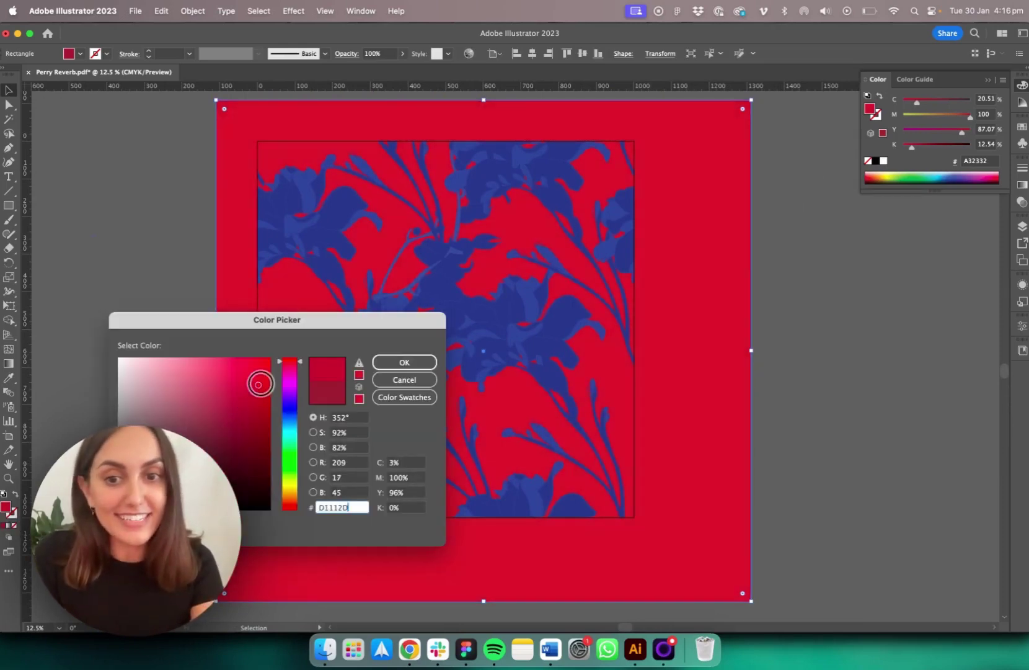
click(381, 363)
click(888, 324)
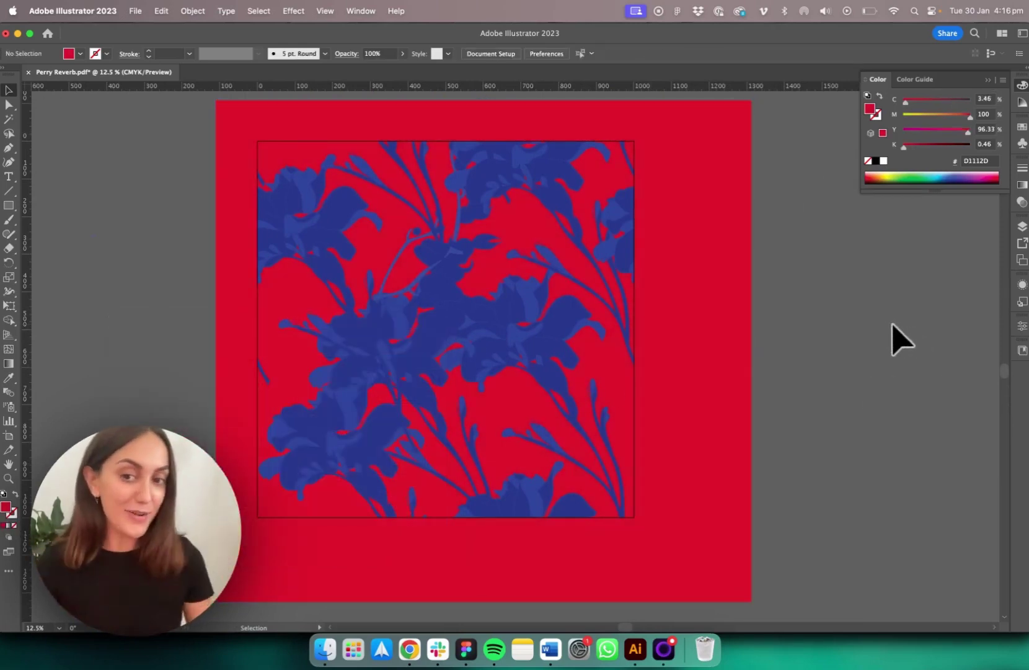